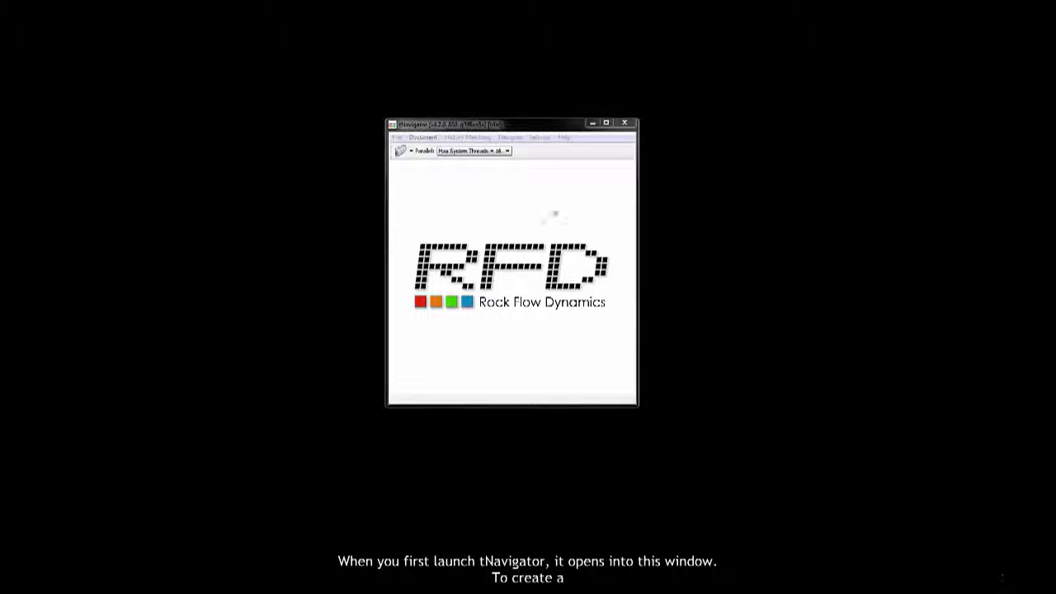
# Step: Create a new Model Designer project and save it as sample in the SimModel2 folder
pyautogui.click(509, 137)
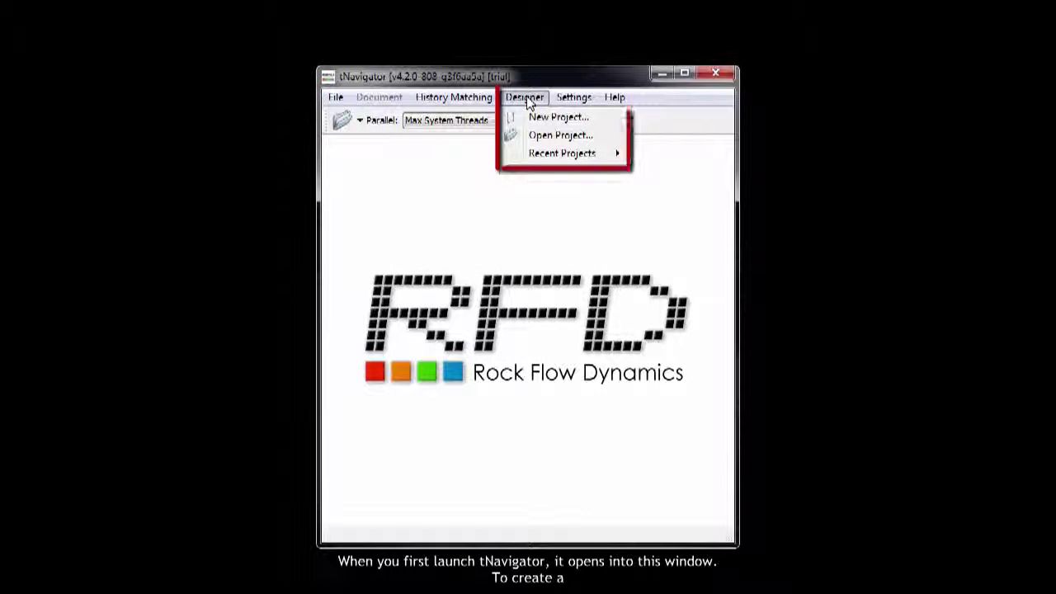
pyautogui.click(549, 117)
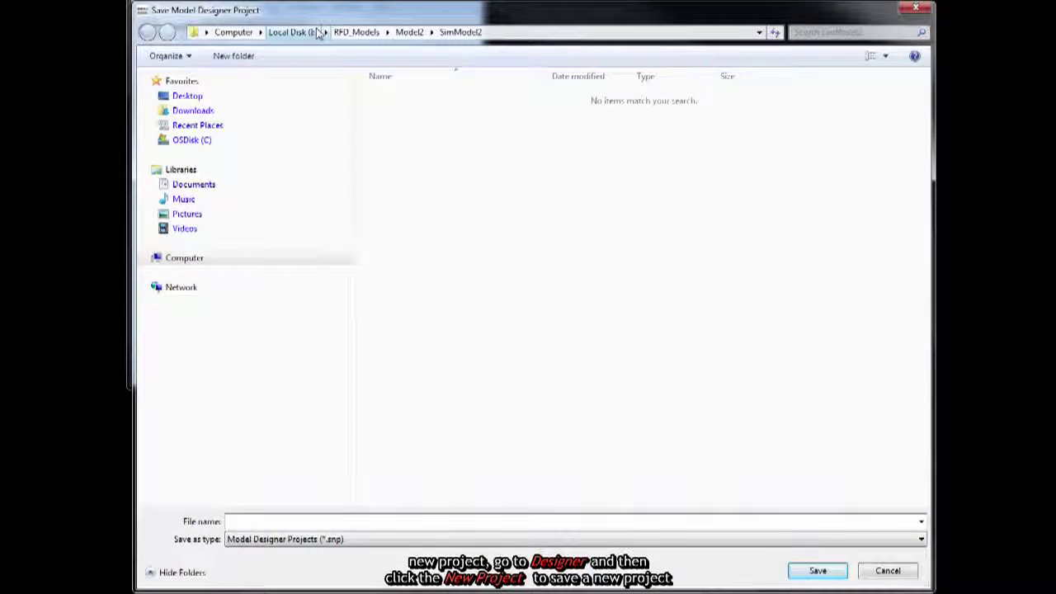
pyautogui.write('Simple')
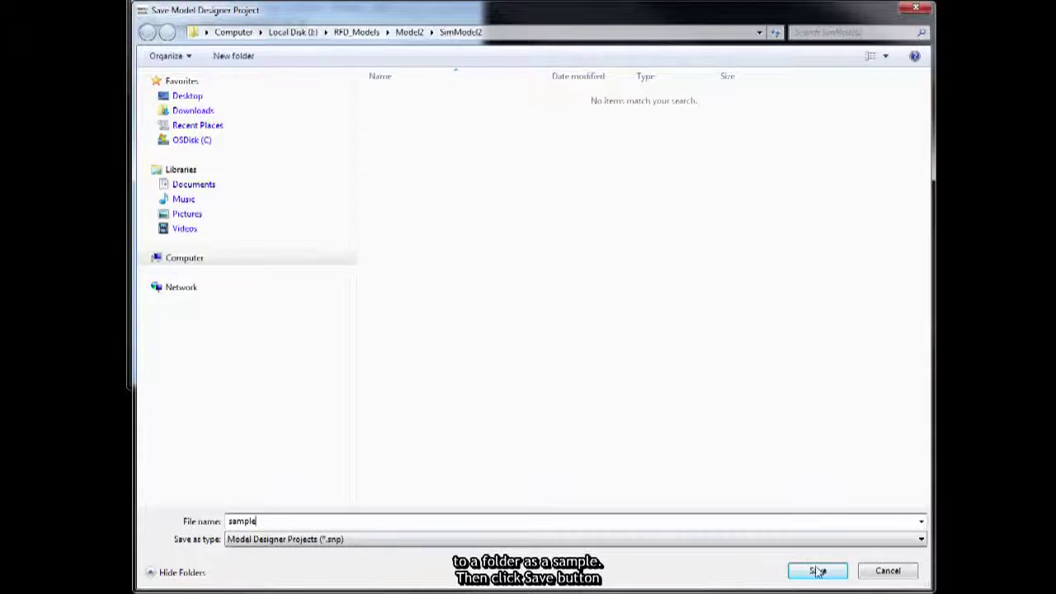
pyautogui.click(858, 546)
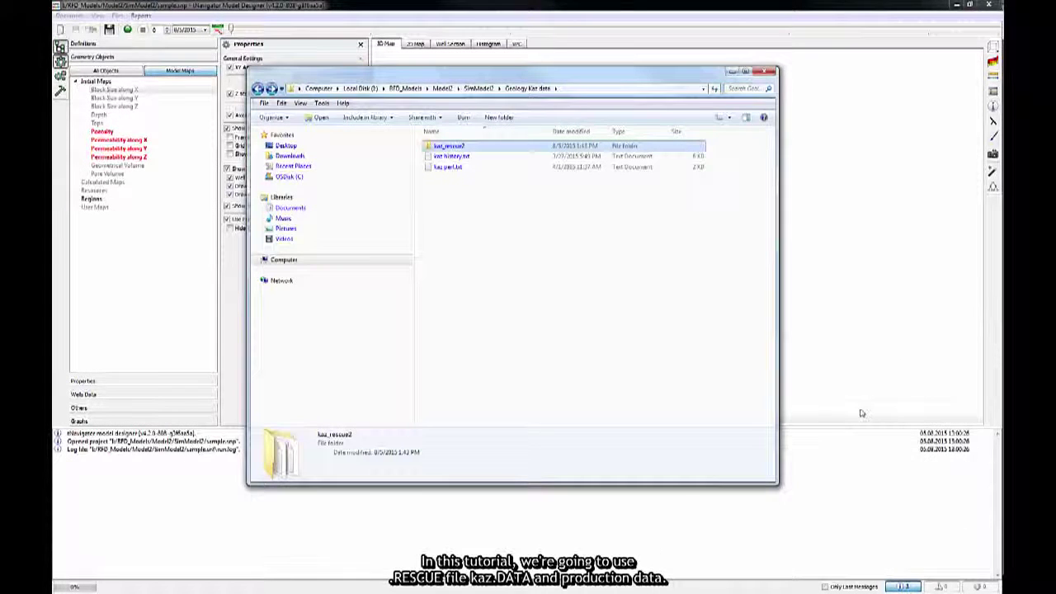
# Step: Review the well history data in kaz history.txt and the perforation data in kaz perf.txt, closing each file
pyautogui.doubleClick(462, 157)
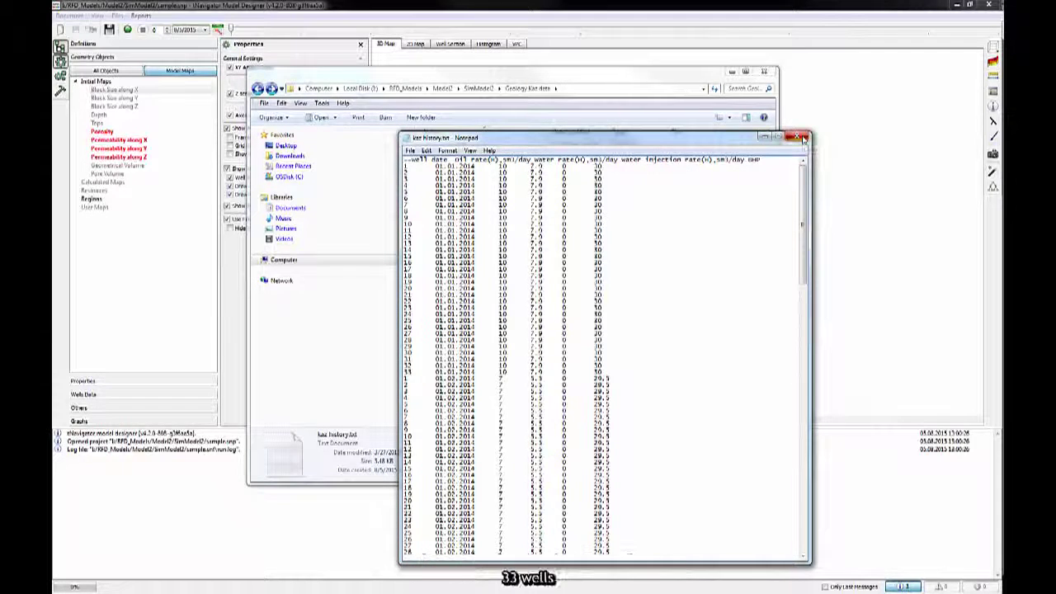
pyautogui.click(801, 137)
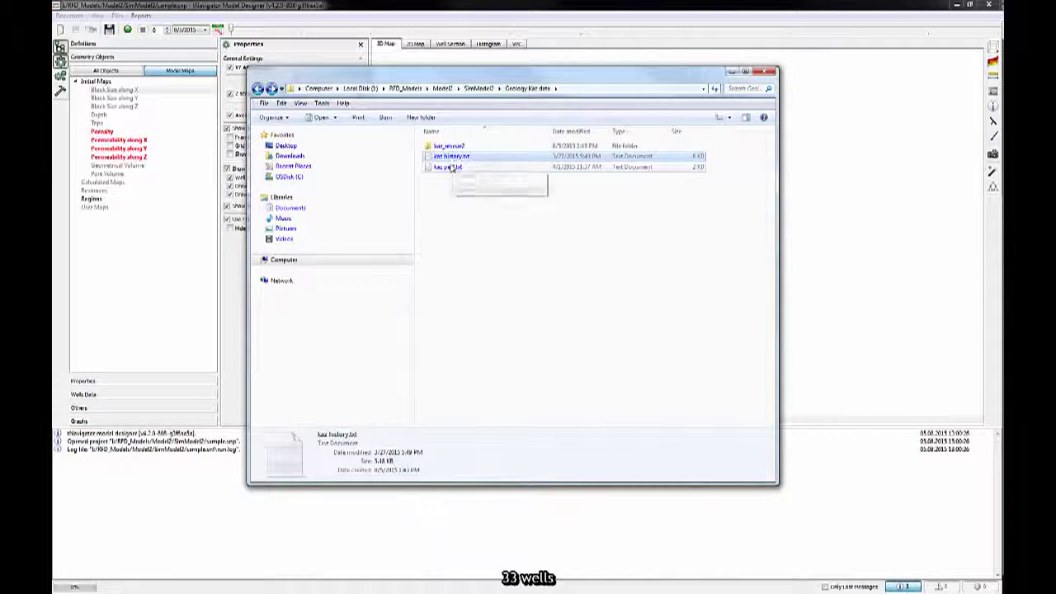
pyautogui.doubleClick(448, 167)
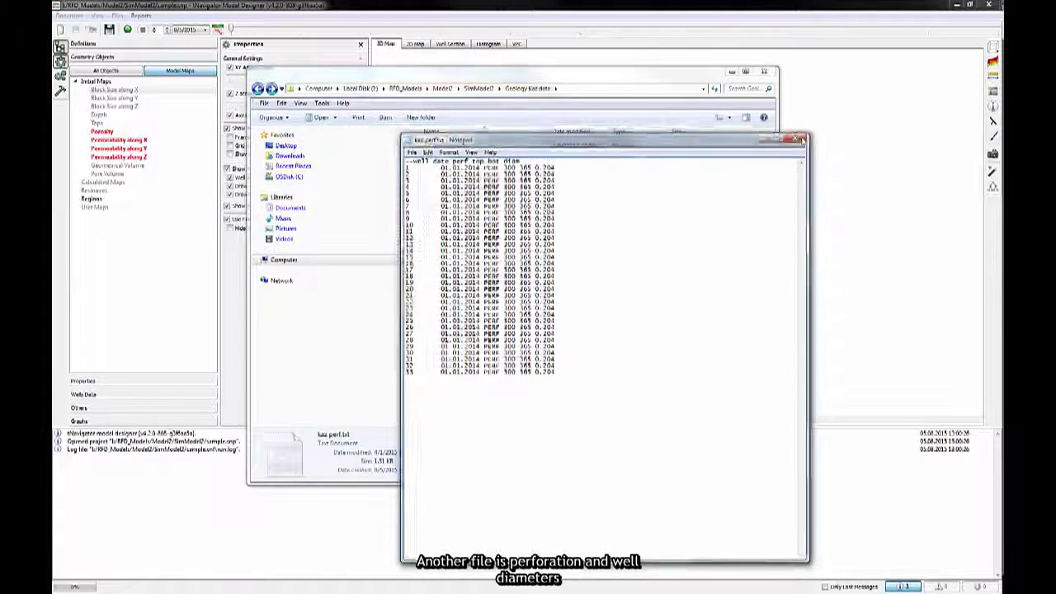
pyautogui.click(798, 138)
# Step: Open the kaz_rescue2 folder and copy its full path
pyautogui.doubleClick(451, 146)
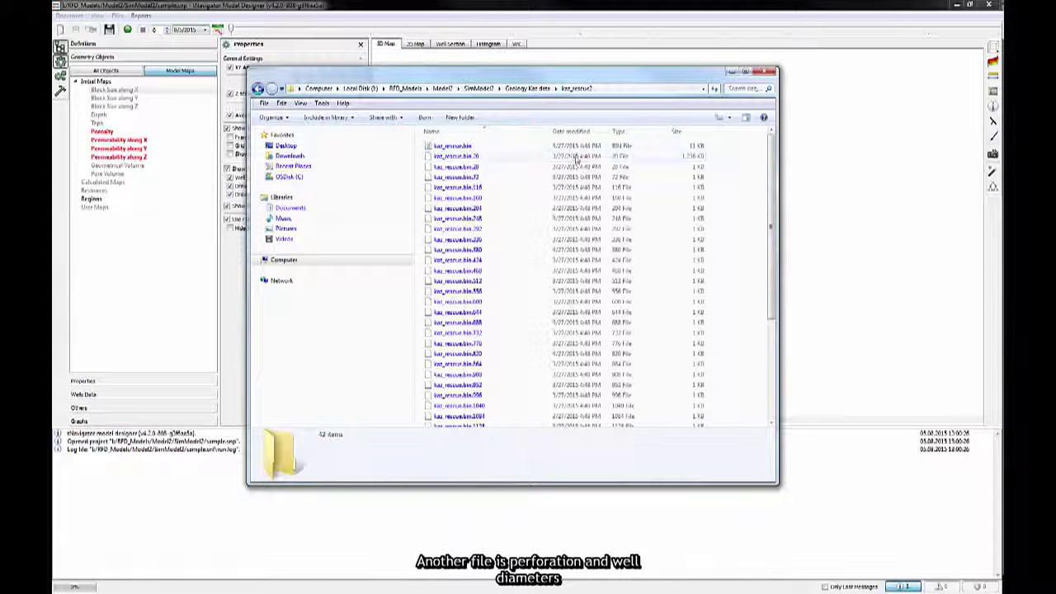
pyautogui.click(587, 88)
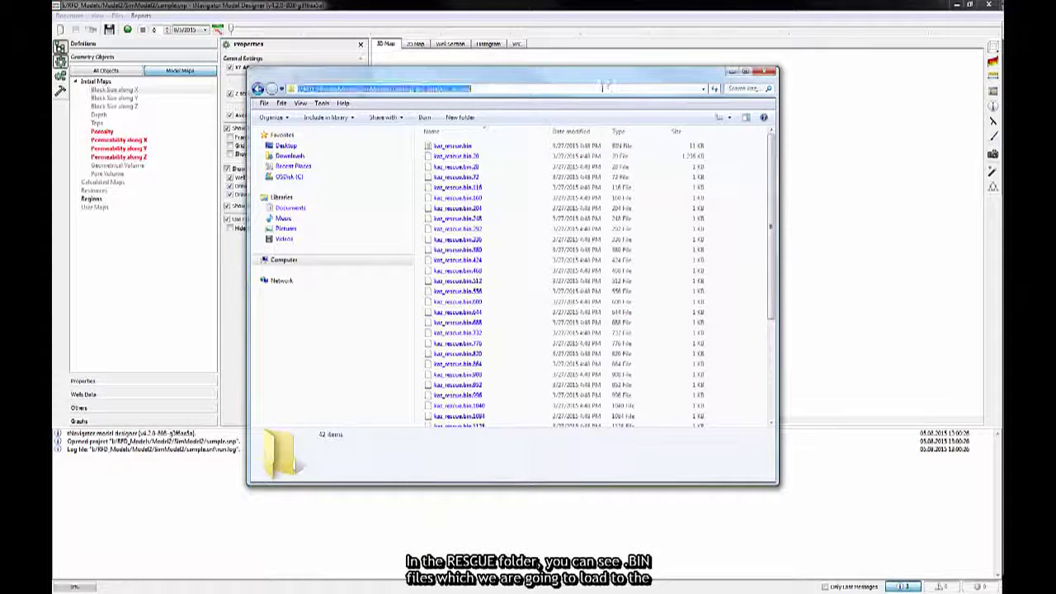
pyautogui.rightClick(443, 94)
pyautogui.click(465, 123)
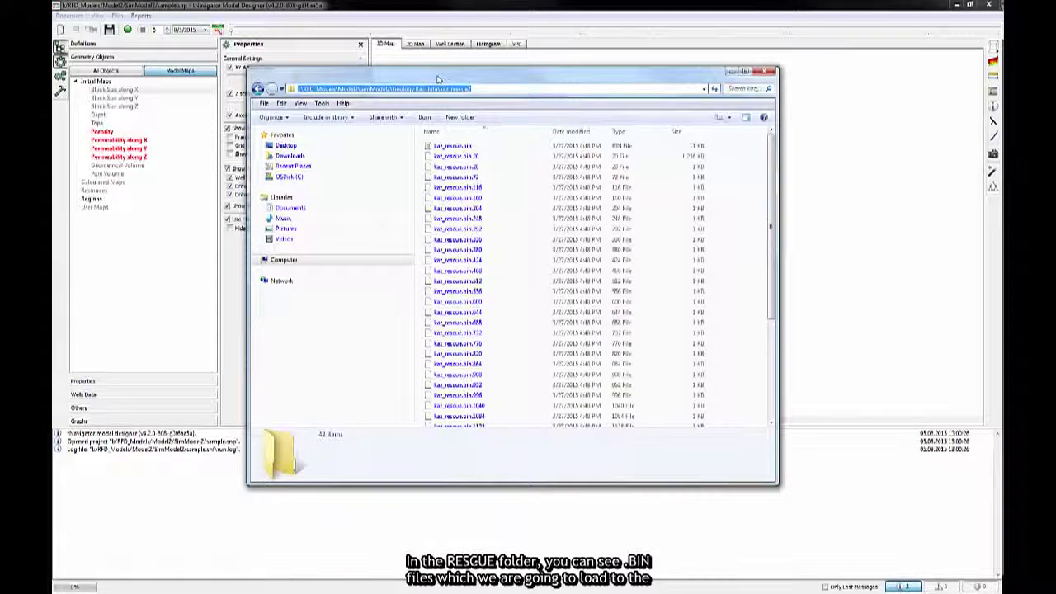
# Step: Import the RESCUE file kaz_rescue.bin from the copied folder path, loading all listed grid properties with ACTNUM applied to the grid
pyautogui.click(60, 16)
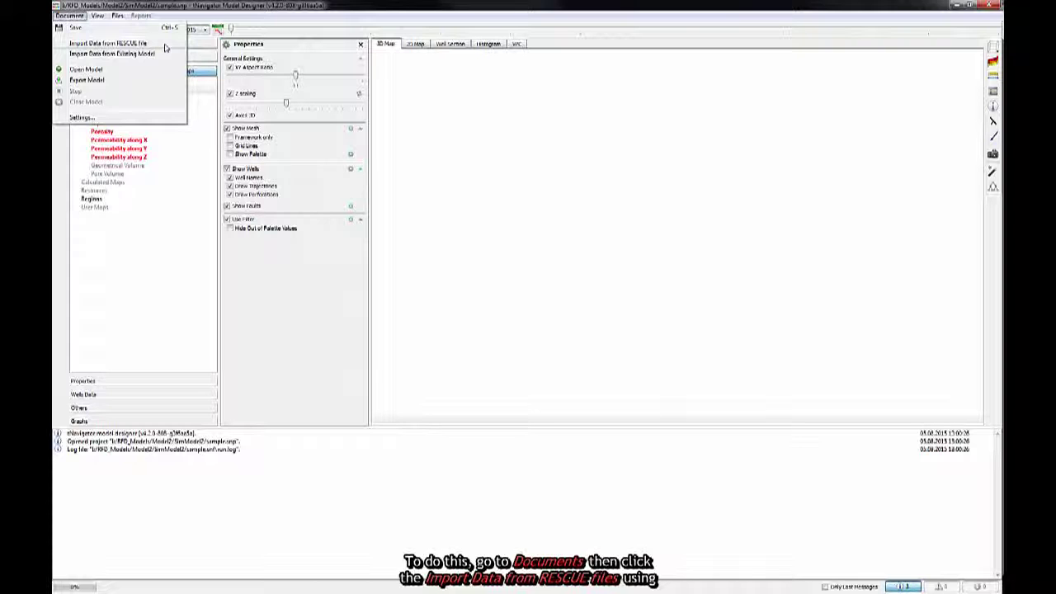
pyautogui.click(165, 45)
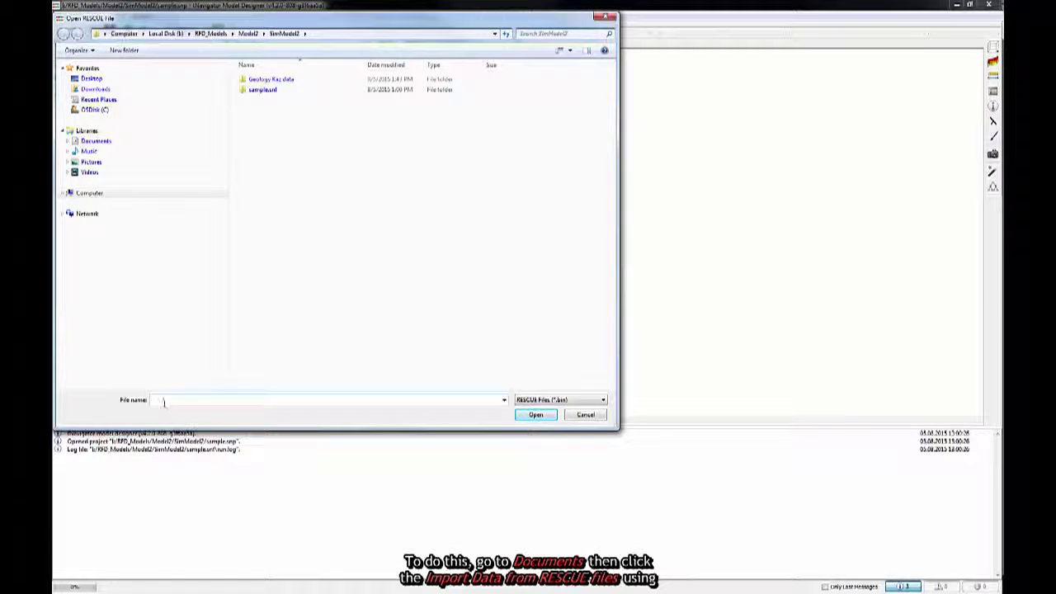
pyautogui.rightClick(163, 401)
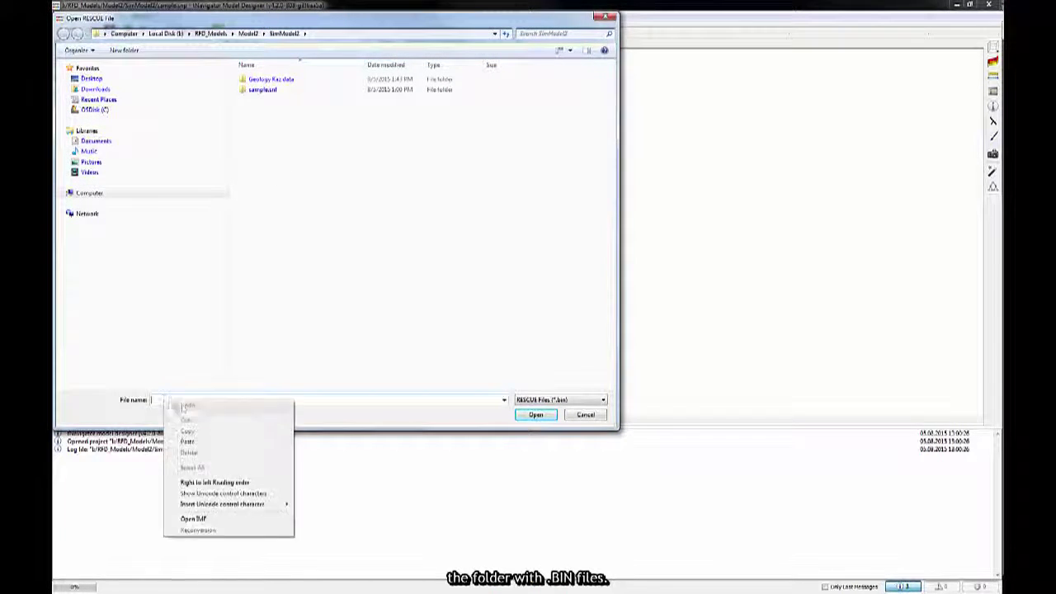
pyautogui.click(187, 441)
pyautogui.click(536, 414)
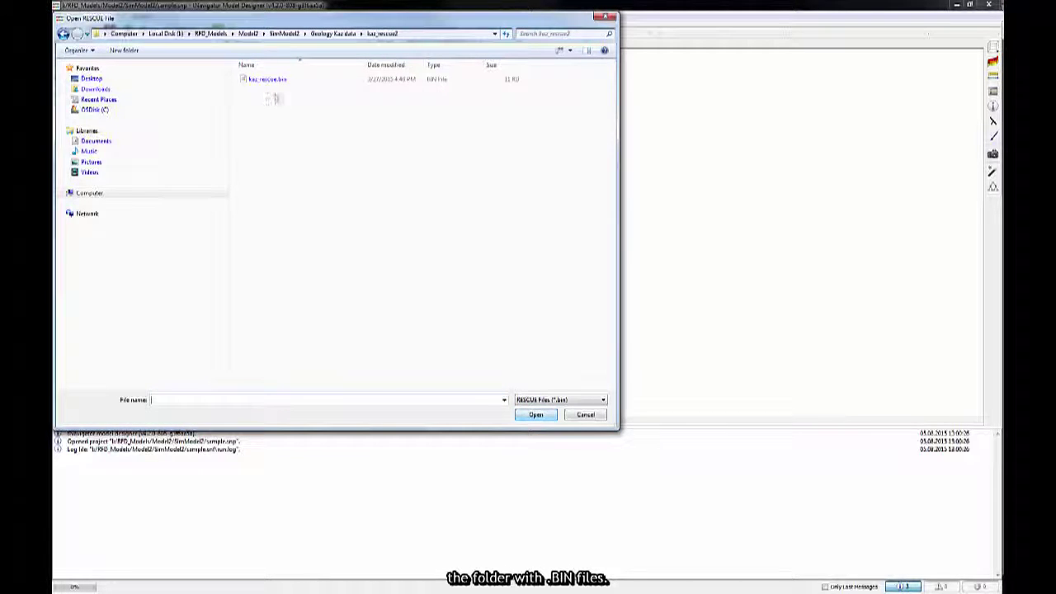
pyautogui.click(265, 80)
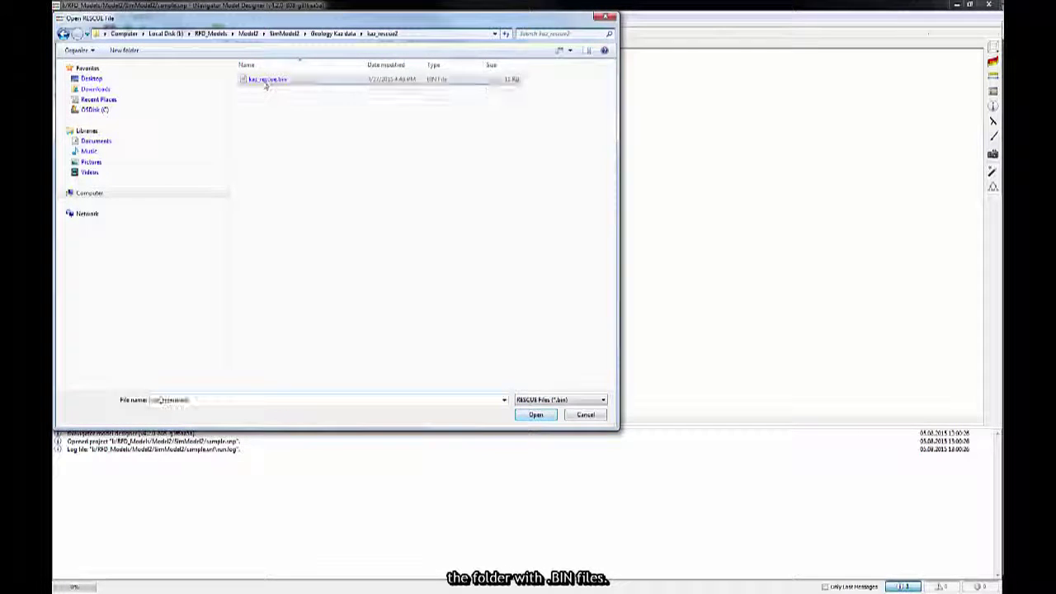
pyautogui.click(545, 419)
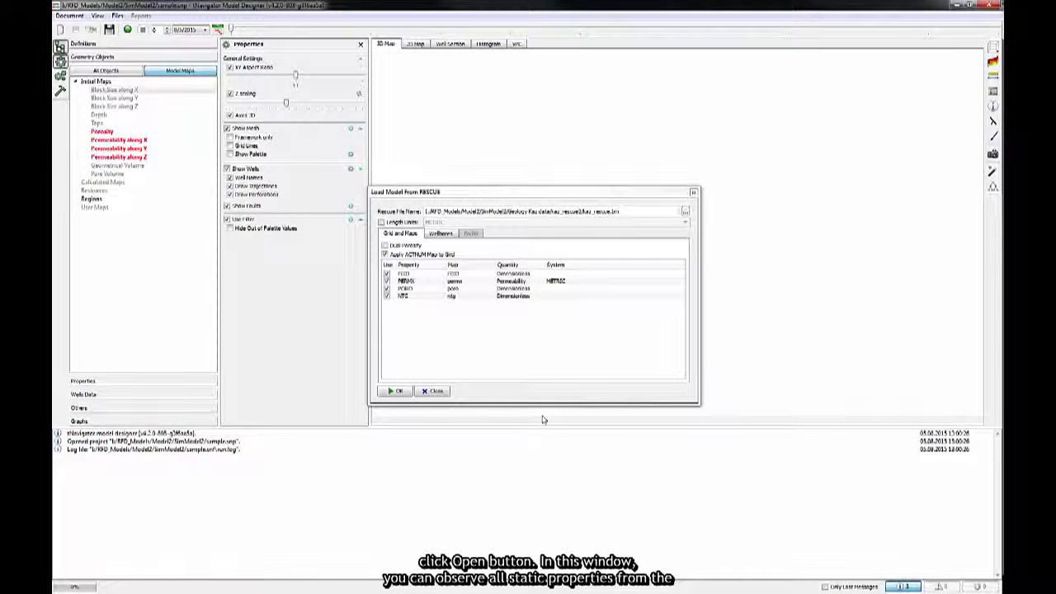
pyautogui.click(398, 391)
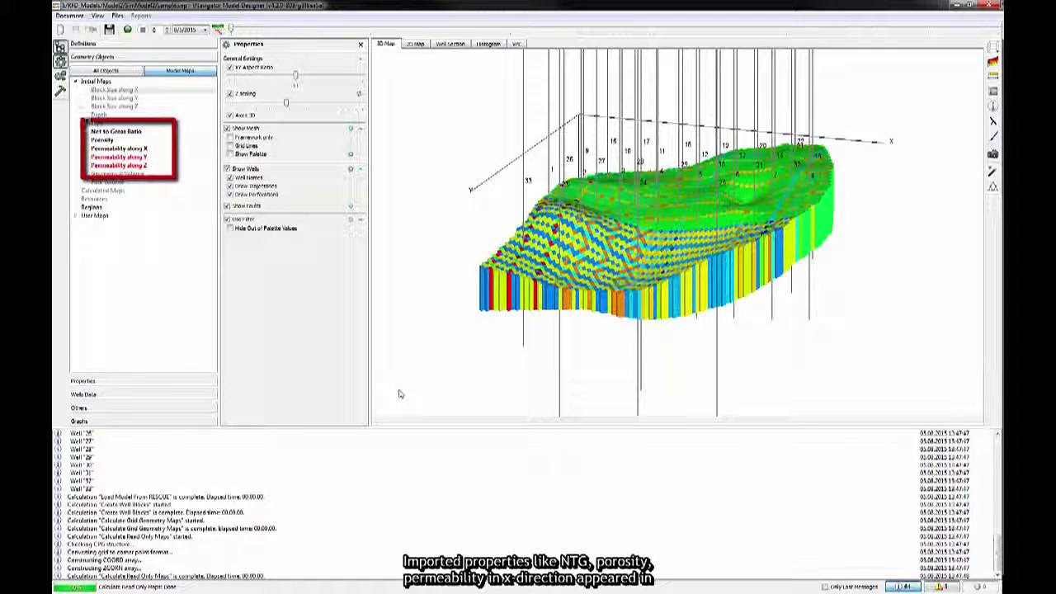
# Step: Display the Porosity map on the 3D model with its colour palette and statistics shown
pyautogui.click(110, 140)
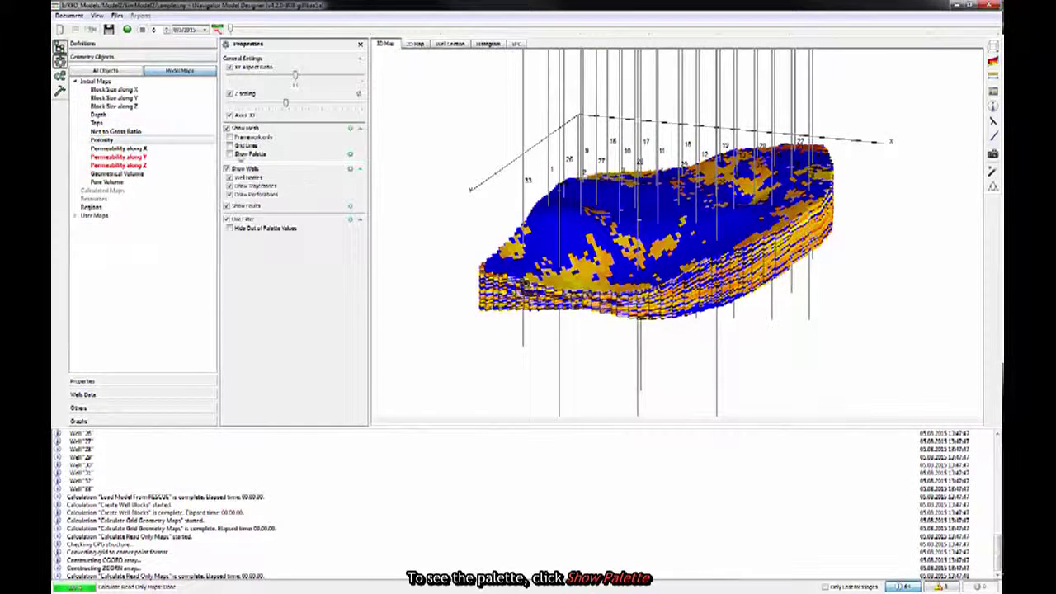
pyautogui.click(229, 154)
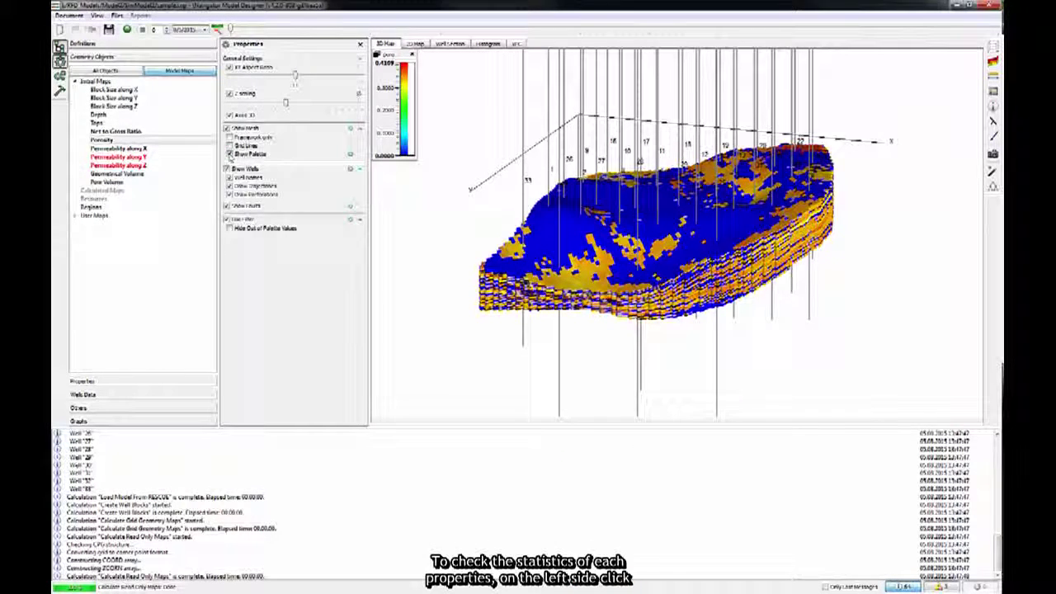
pyautogui.click(993, 93)
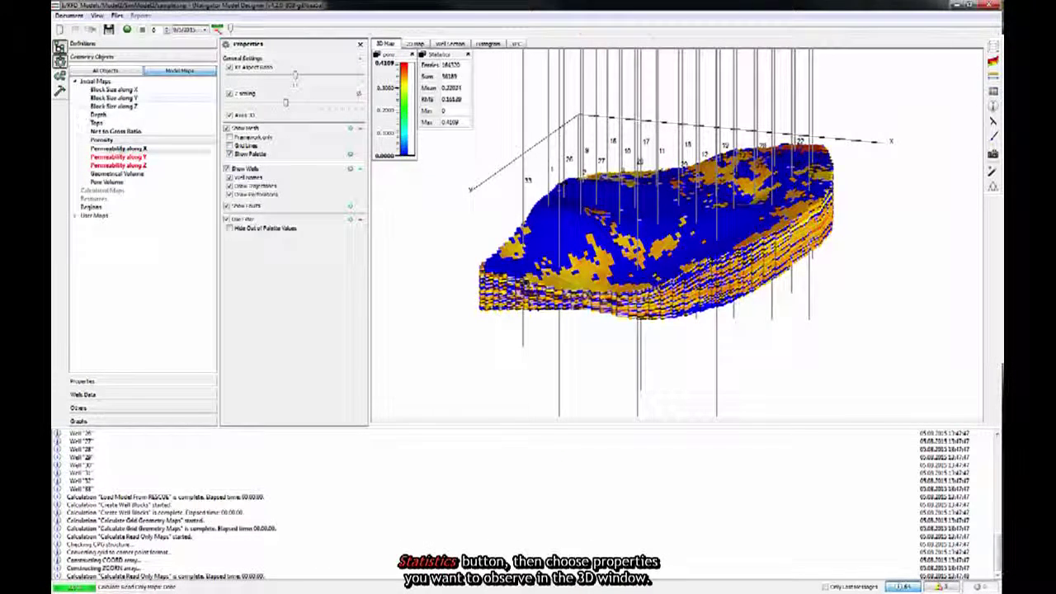
# Step: Examine the 3D maps and statistics of Permeability along X, Porosity and Net to Gross Ratio
pyautogui.click(118, 150)
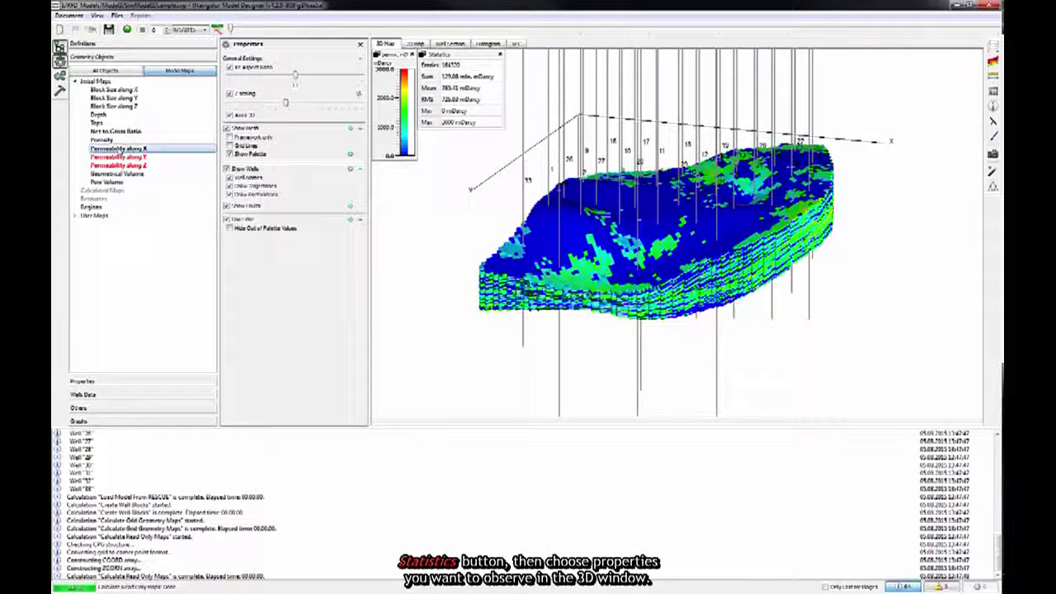
pyautogui.click(113, 141)
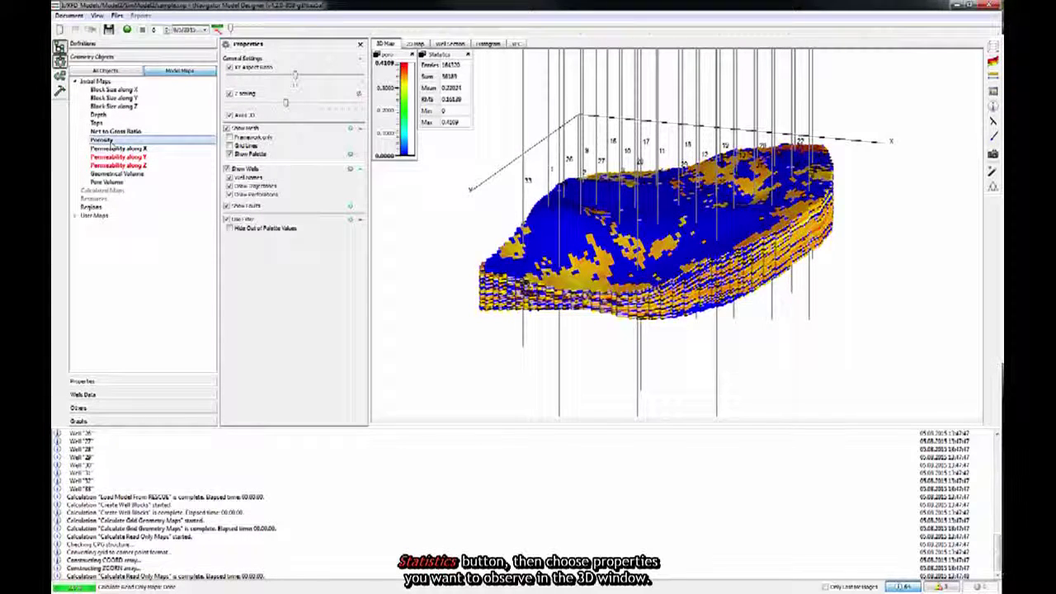
pyautogui.click(115, 132)
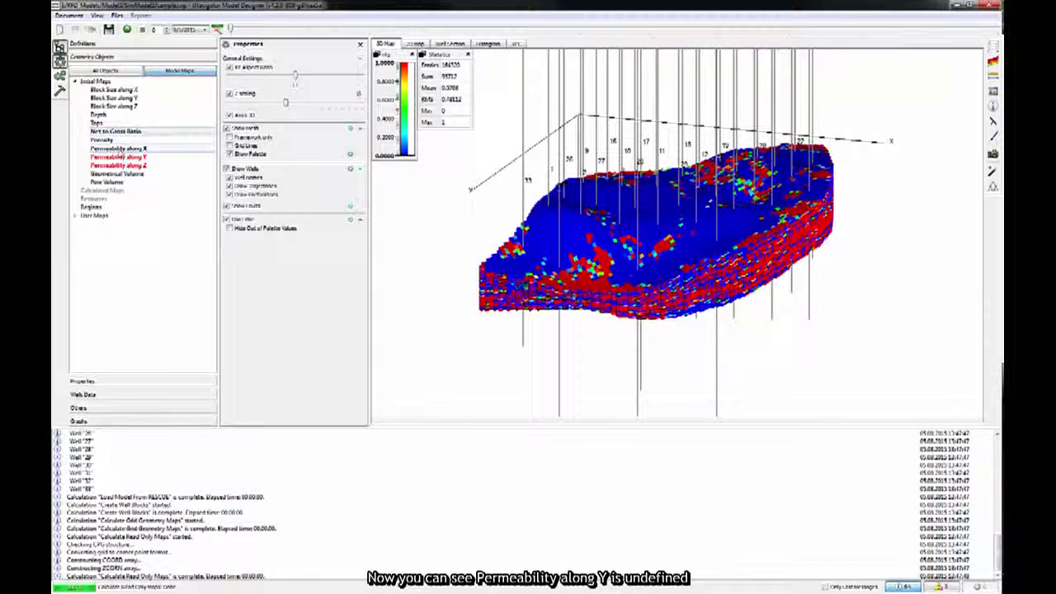
# Step: Calculate the undefined Permeability along Y map as permx and the Permeability along Z map as permx * 0.1
pyautogui.click(120, 157)
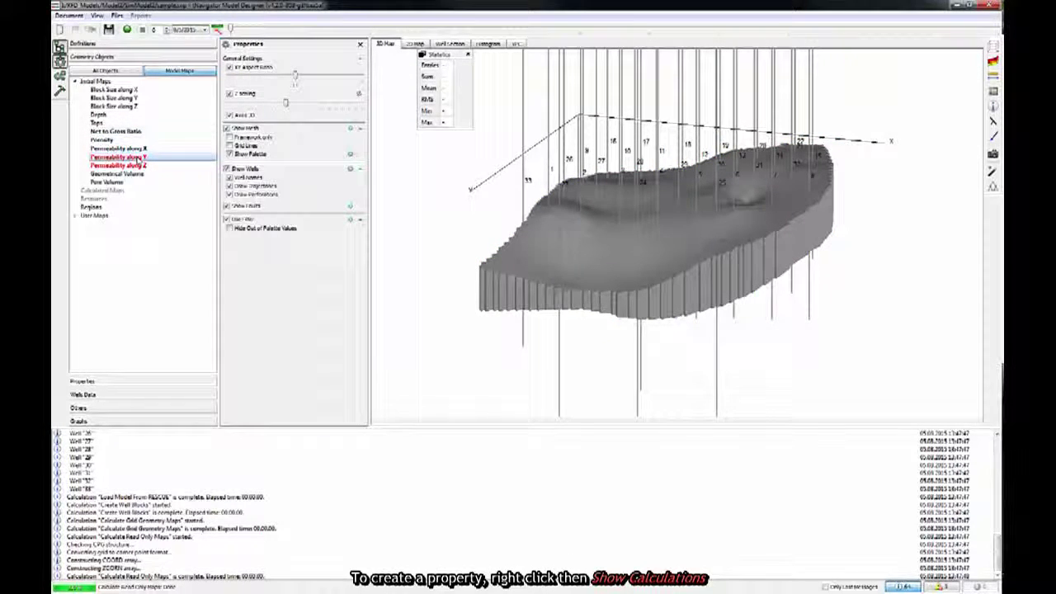
pyautogui.rightClick(137, 157)
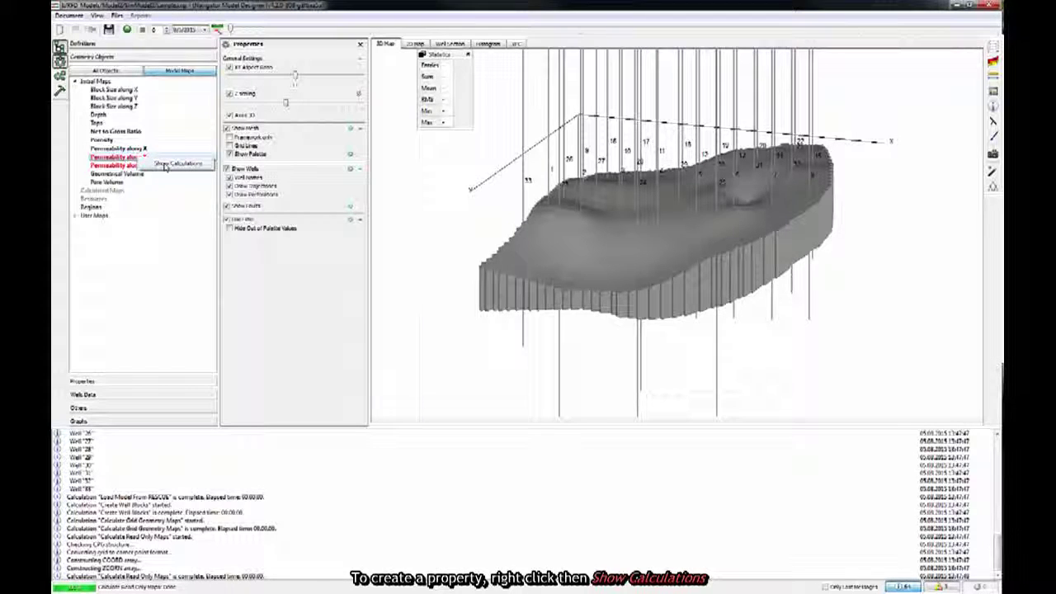
pyautogui.click(167, 165)
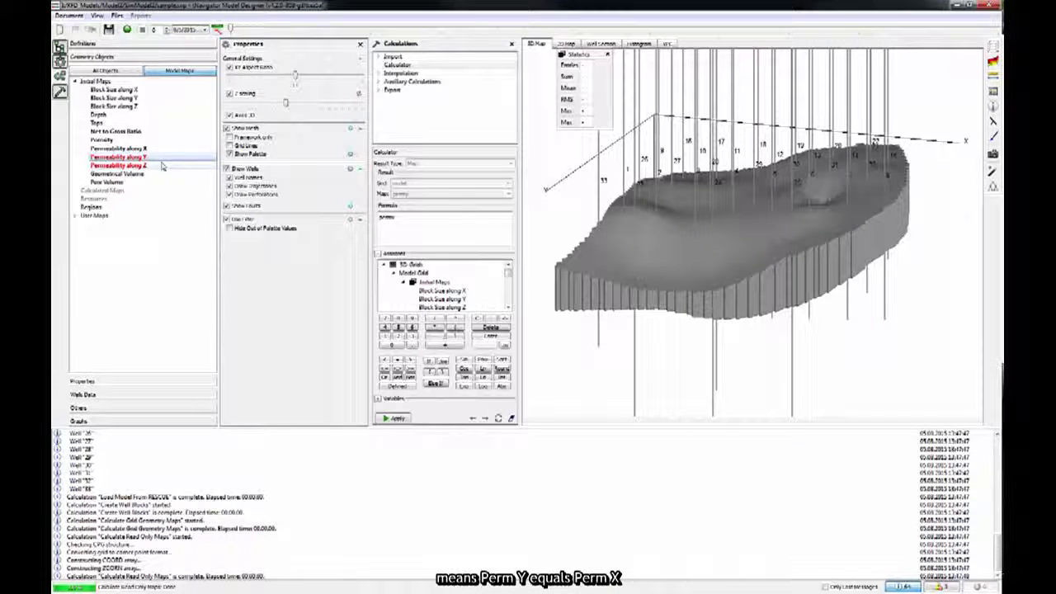
pyautogui.click(399, 419)
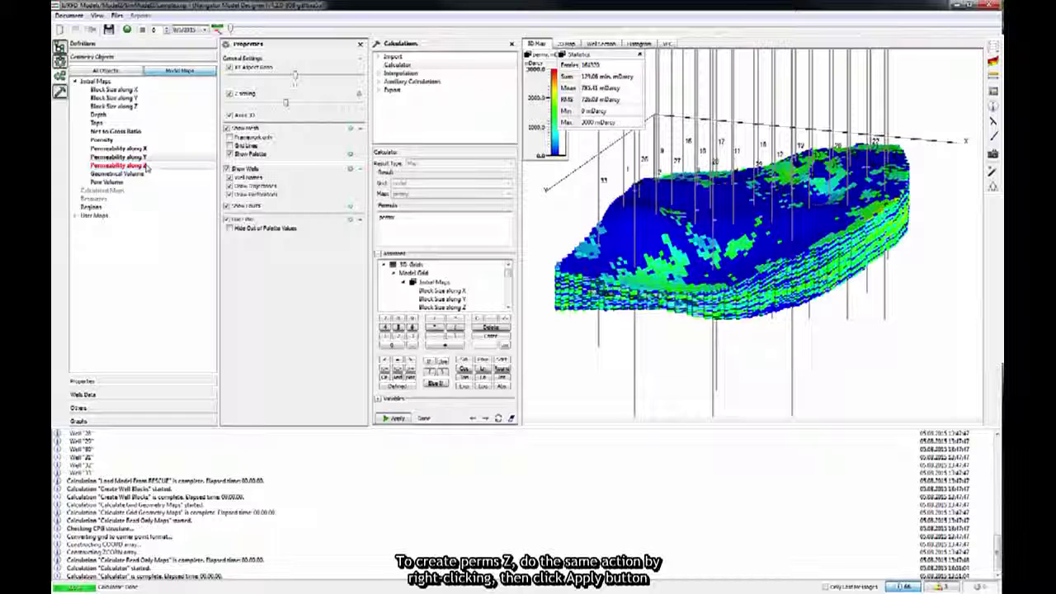
pyautogui.click(145, 167)
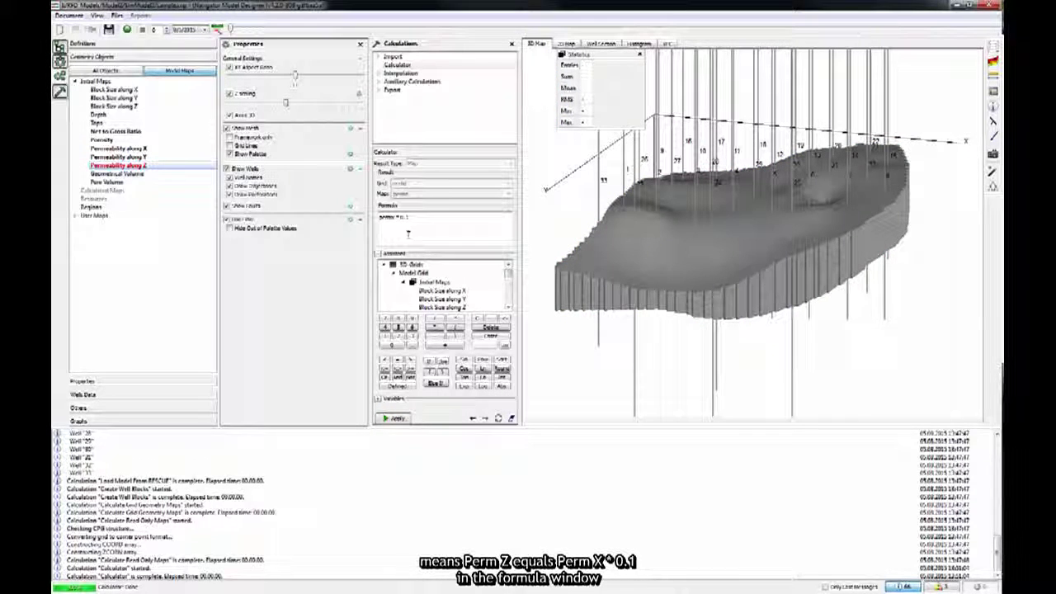
pyautogui.click(397, 419)
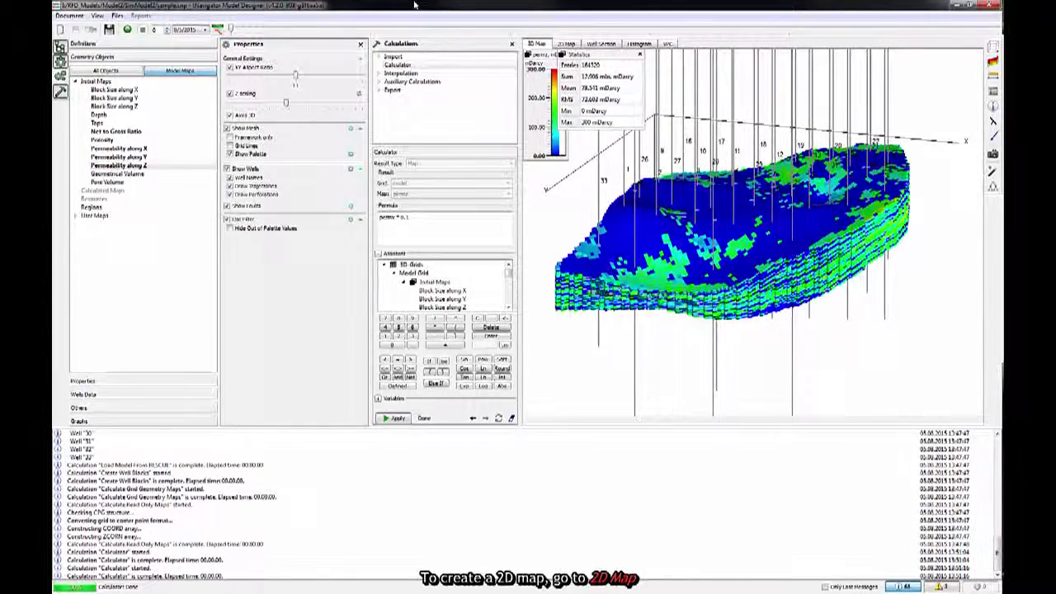
# Step: Show Permeability along Z as a 2D map of average (Avg) values
pyautogui.click(568, 45)
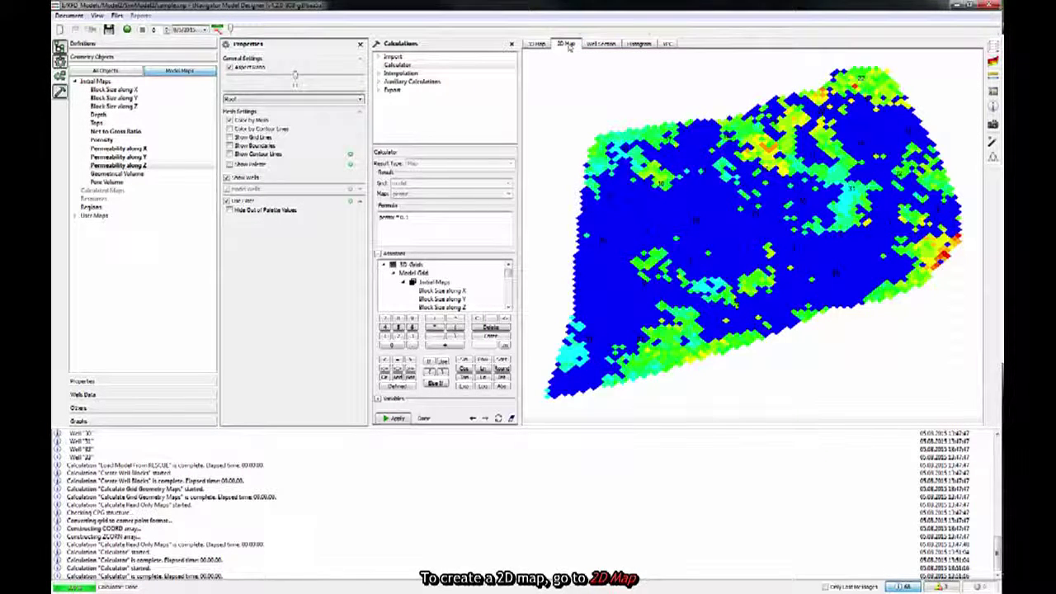
pyautogui.click(356, 99)
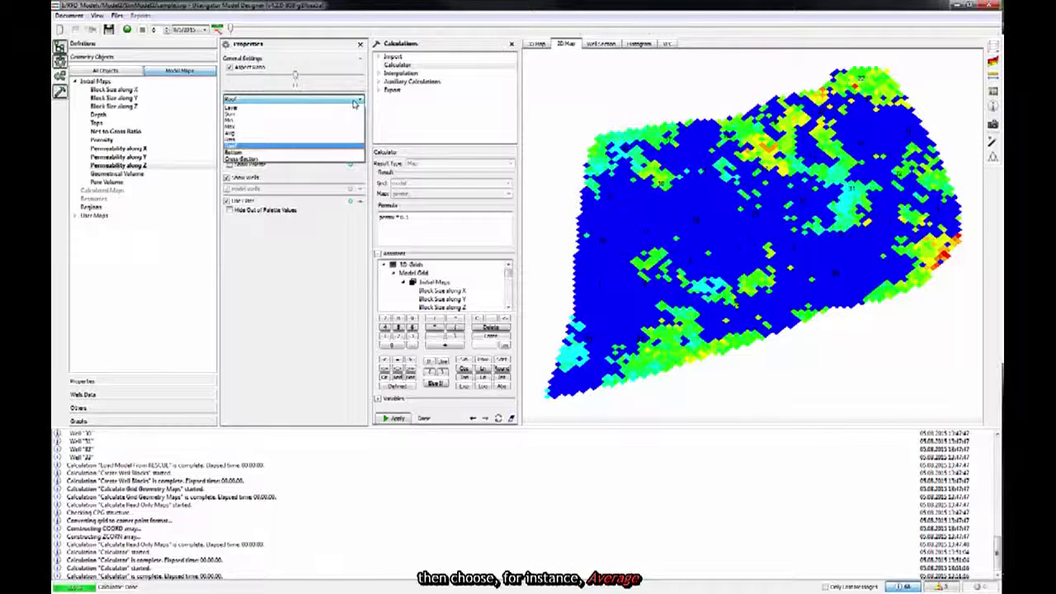
pyautogui.click(265, 137)
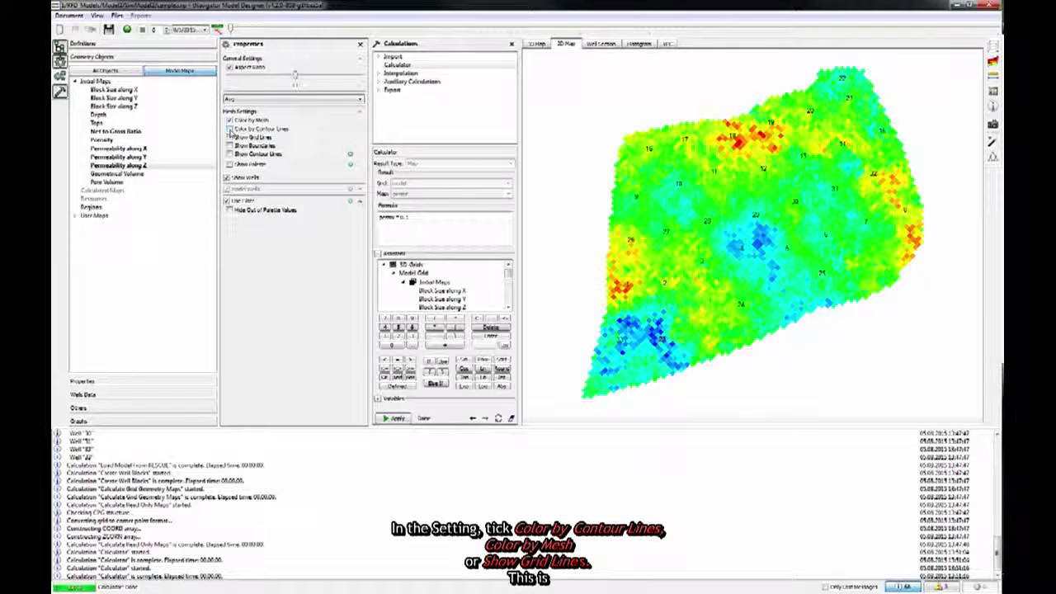
# Step: Try colouring the 2D map by contour lines, return to colouring by mesh, and show the grid lines
pyautogui.click(230, 130)
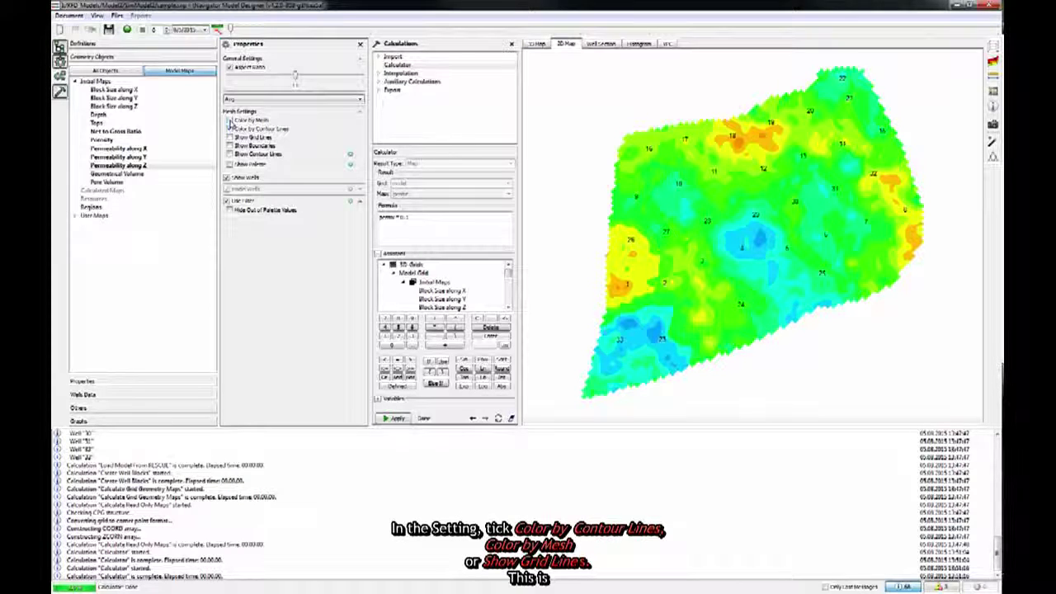
pyautogui.click(230, 121)
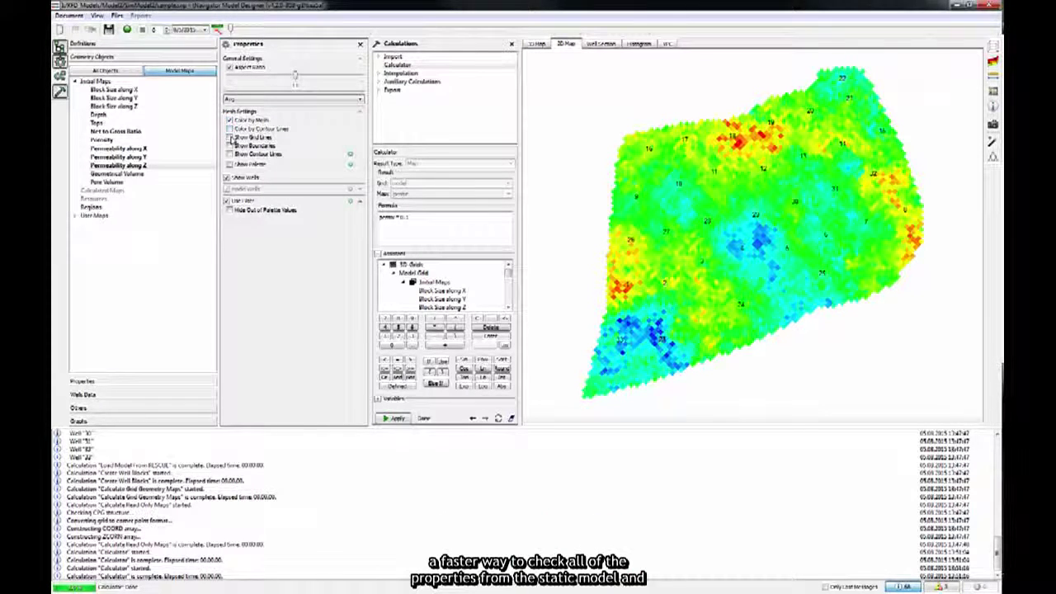
pyautogui.click(231, 138)
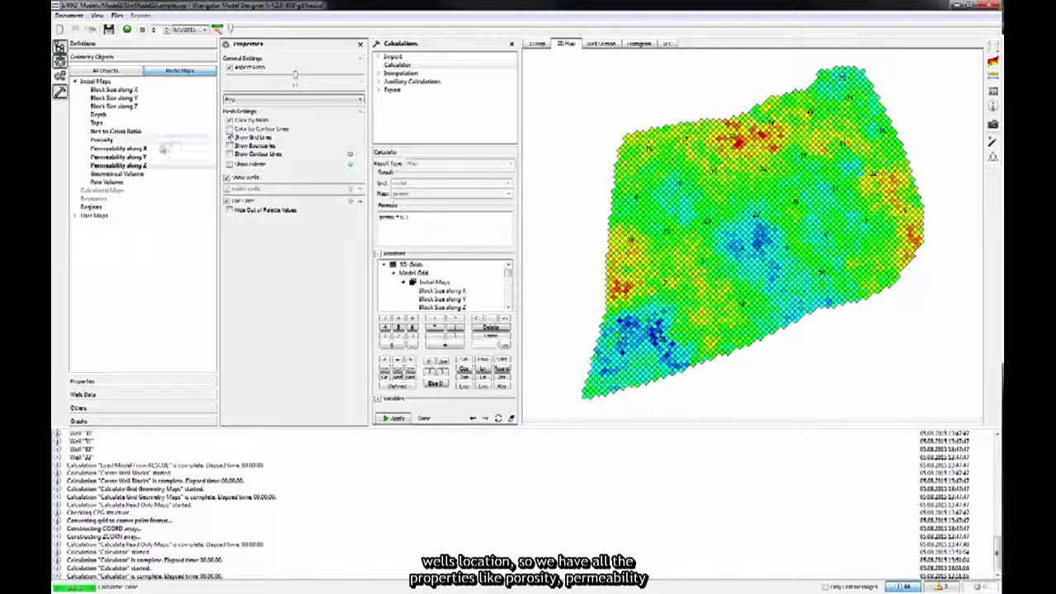
# Step: Examine the 2D average maps of Porosity, Permeability along X and Permeability along Z
pyautogui.click(103, 141)
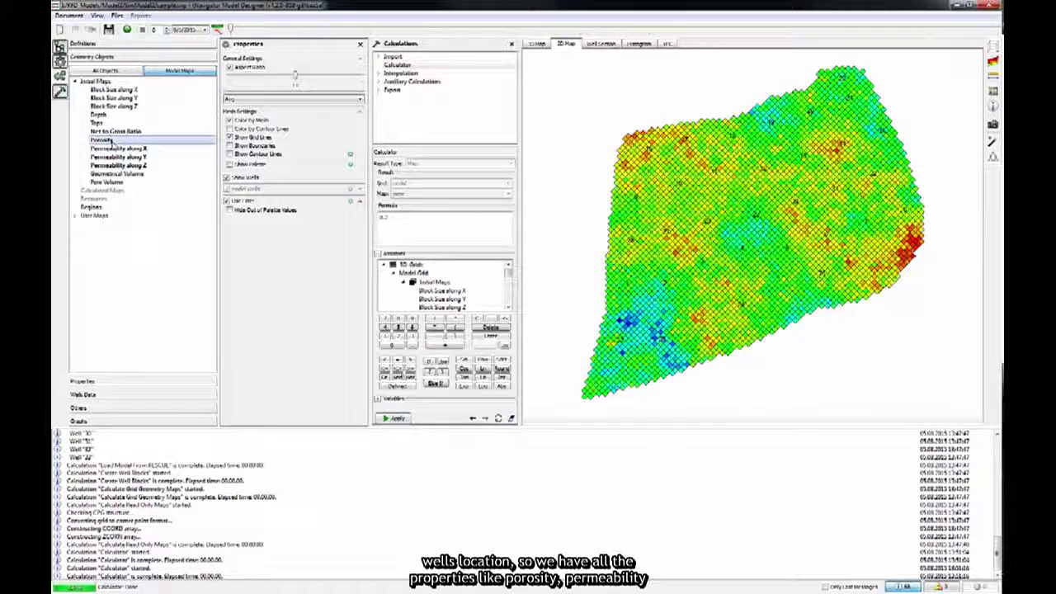
pyautogui.click(115, 149)
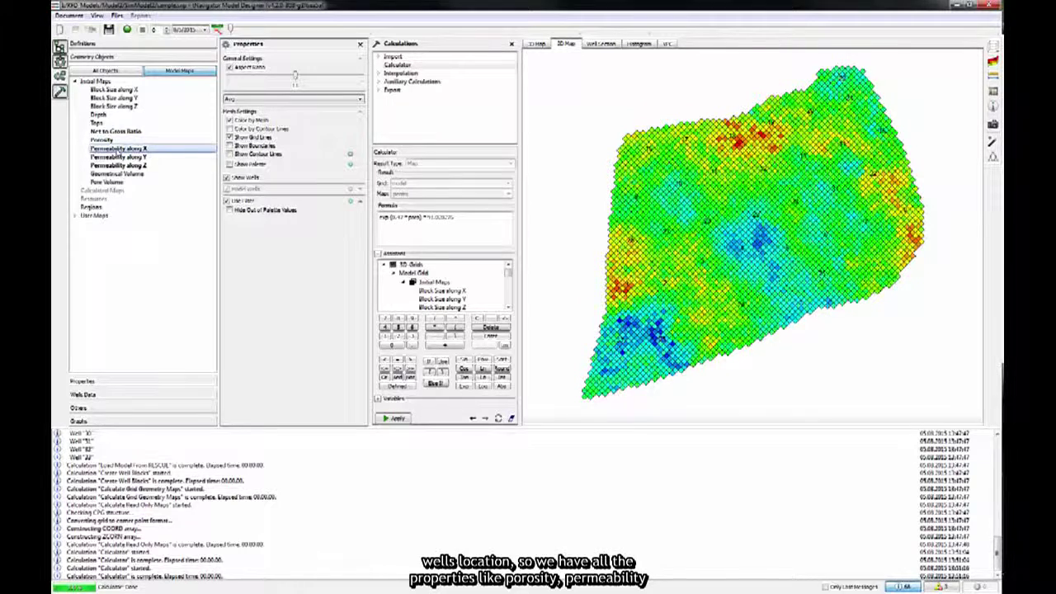
pyautogui.click(118, 165)
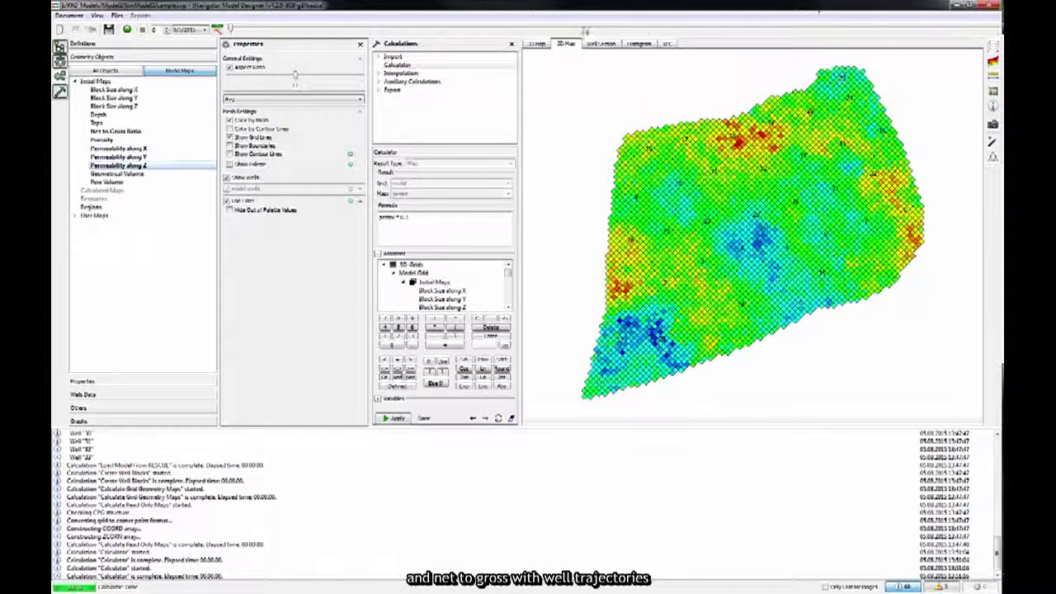
pyautogui.click(537, 46)
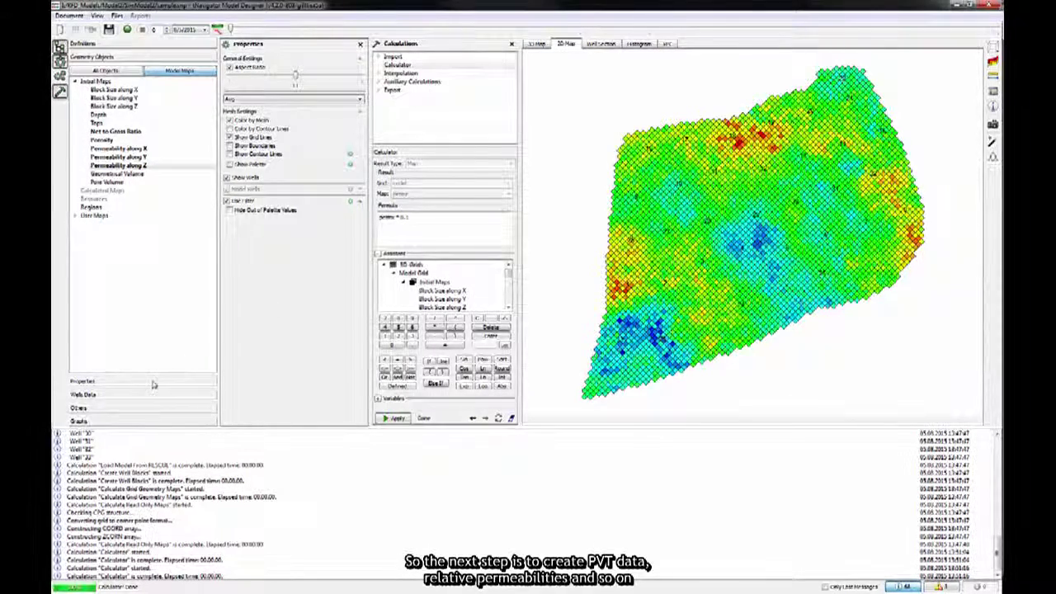
# Step: Create the default PVT tables, review the PVT Oil (STANDO) curves, and create the default Rock tables
pyautogui.click(152, 384)
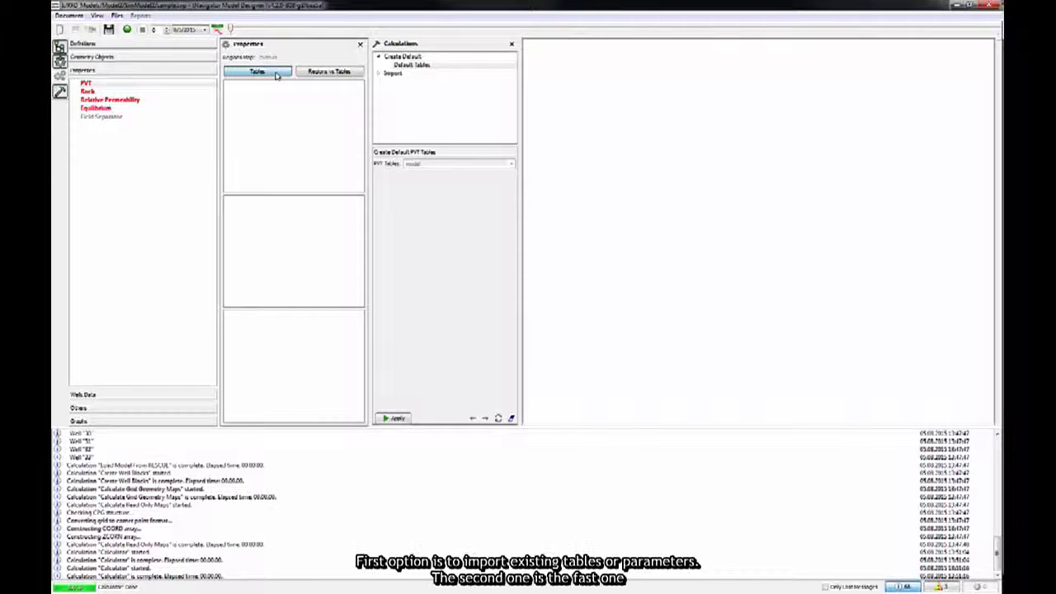
pyautogui.click(397, 419)
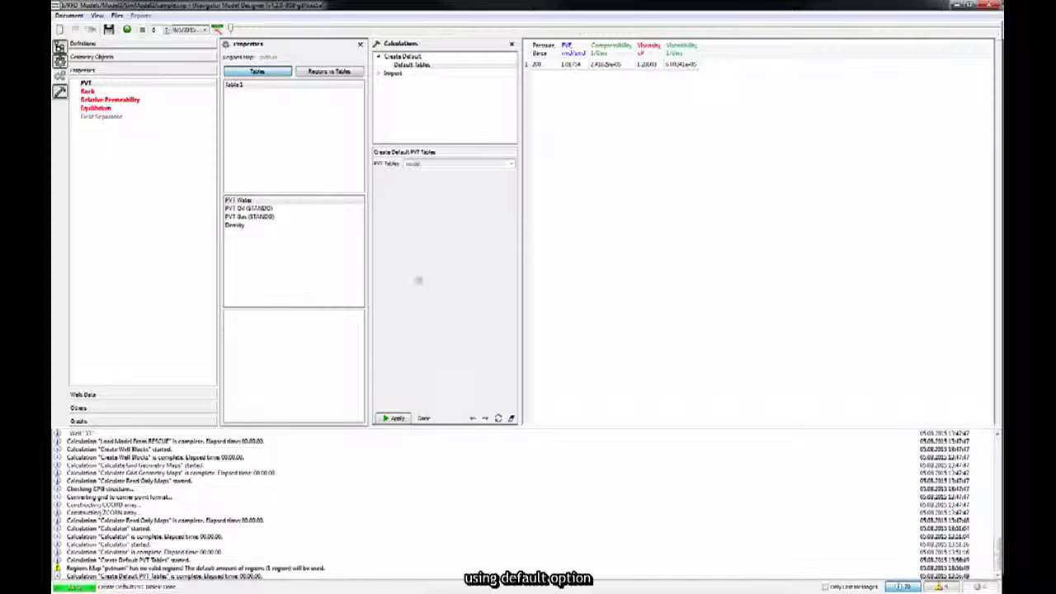
pyautogui.click(268, 210)
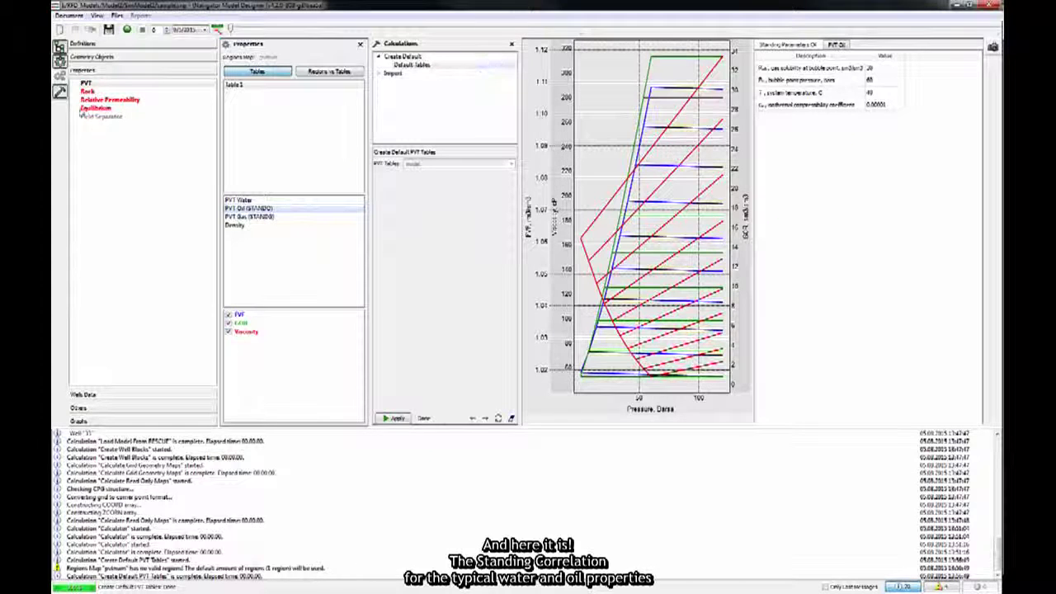
pyautogui.click(87, 91)
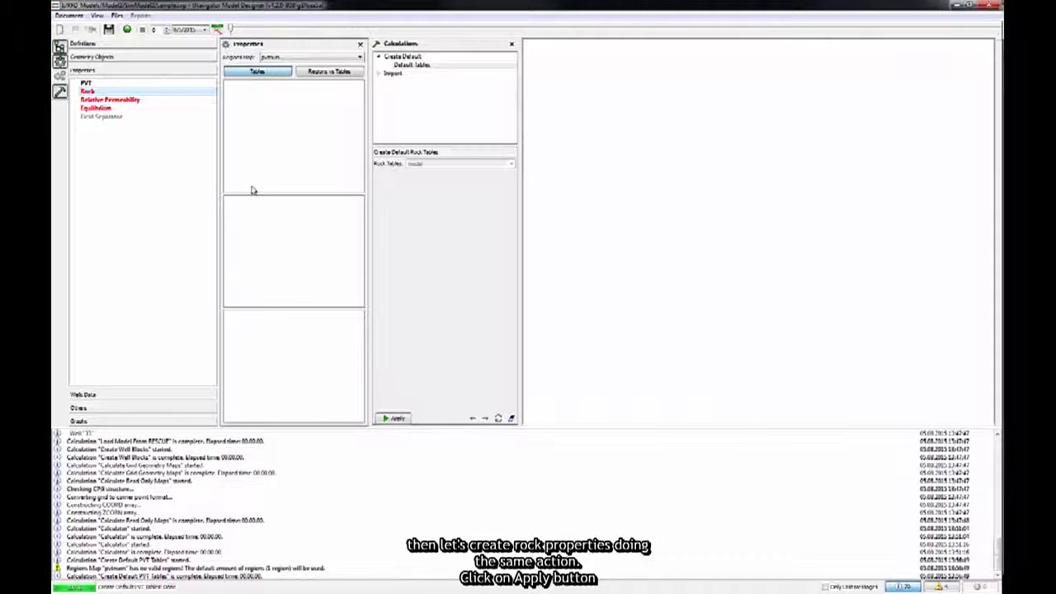
pyautogui.click(398, 419)
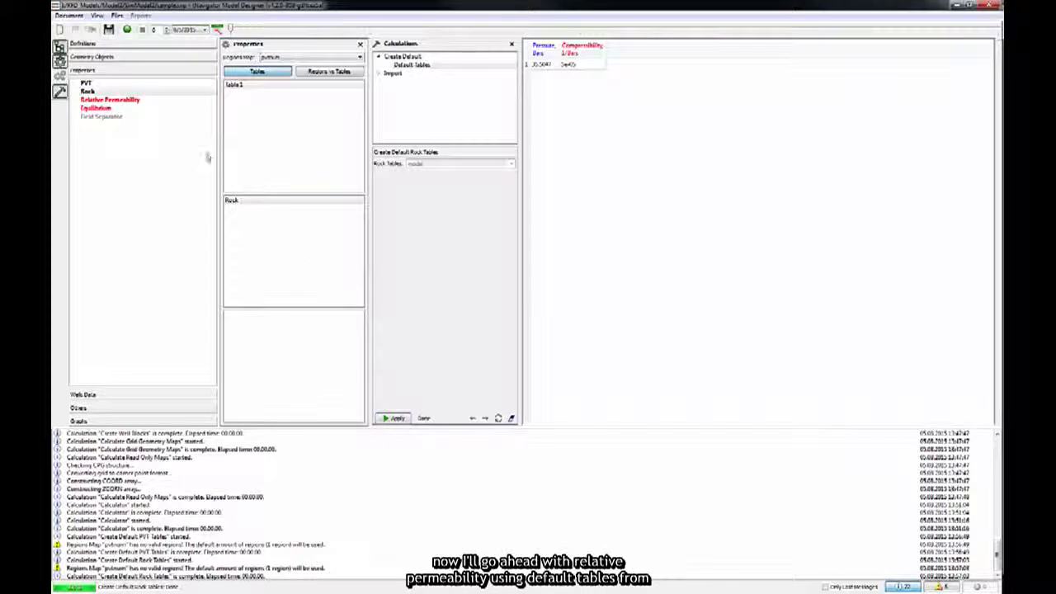
# Step: Create the default relative permeability tables from Corey Correlations and review the tabulated RP Water-Oil data
pyautogui.click(126, 102)
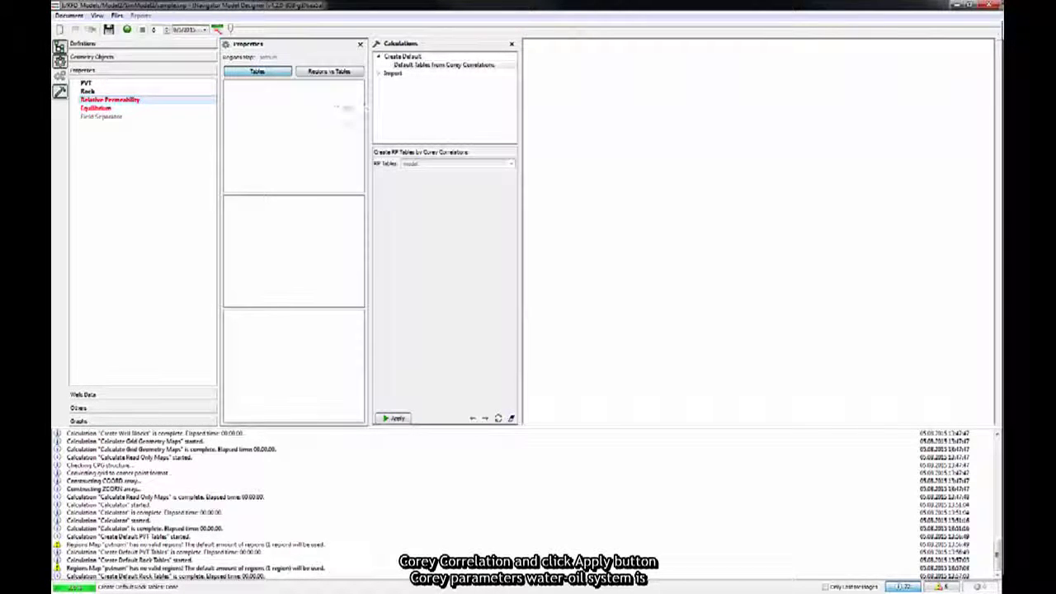
pyautogui.click(396, 419)
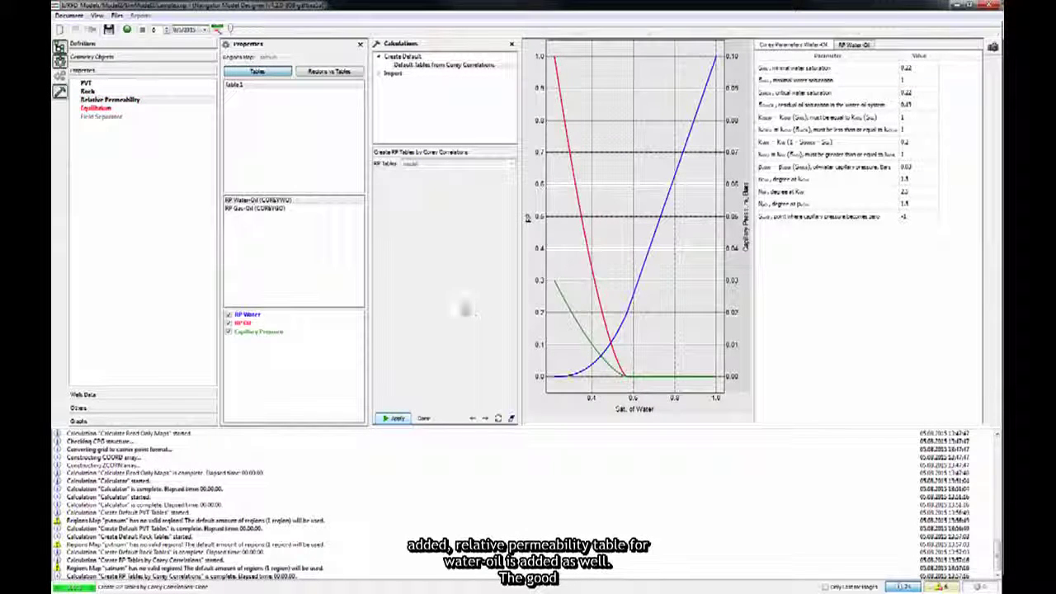
pyautogui.click(854, 46)
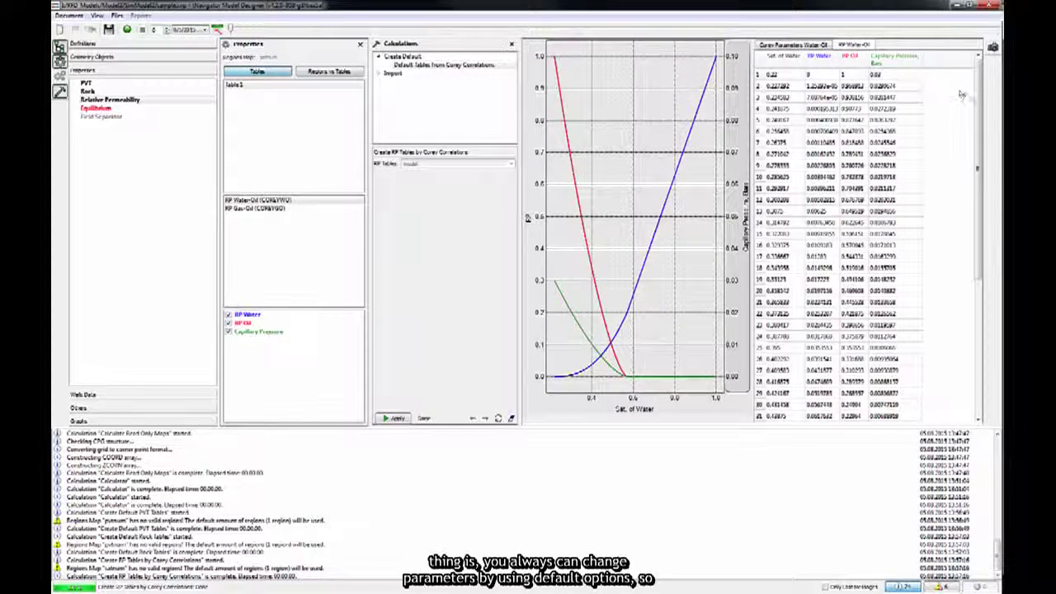
pyautogui.moveTo(977, 83)
pyautogui.mouseDown()
pyautogui.moveTo(995, 276)
pyautogui.moveTo(980, 73)
pyautogui.mouseUp()
pyautogui.click(793, 45)
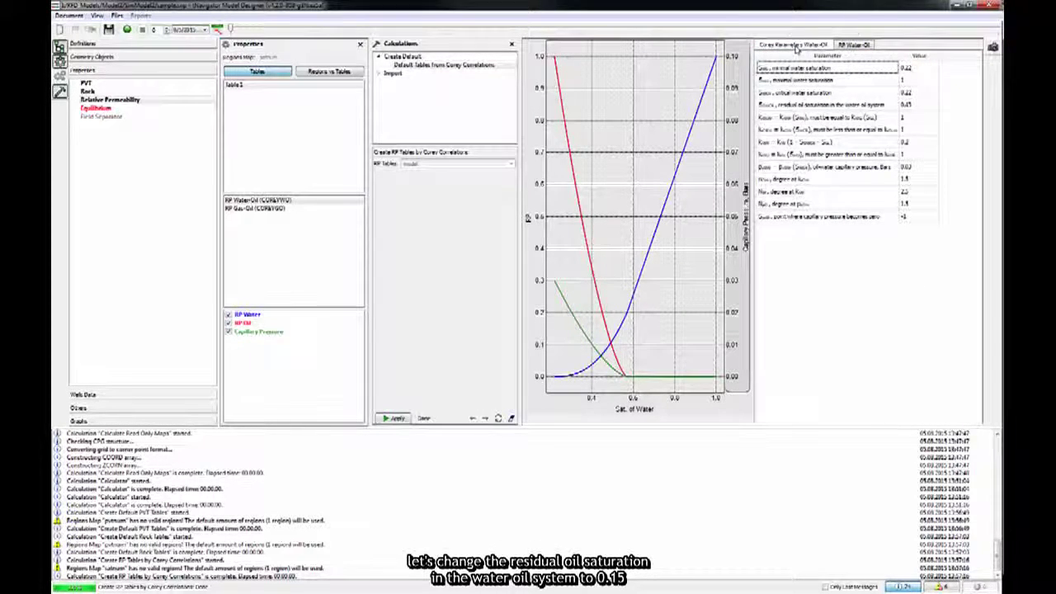
# Step: In the water-oil Corey parameters, set the residual oil saturation to 0.15 and the water relative permeability Krwr to 0.7
pyautogui.doubleClick(911, 68)
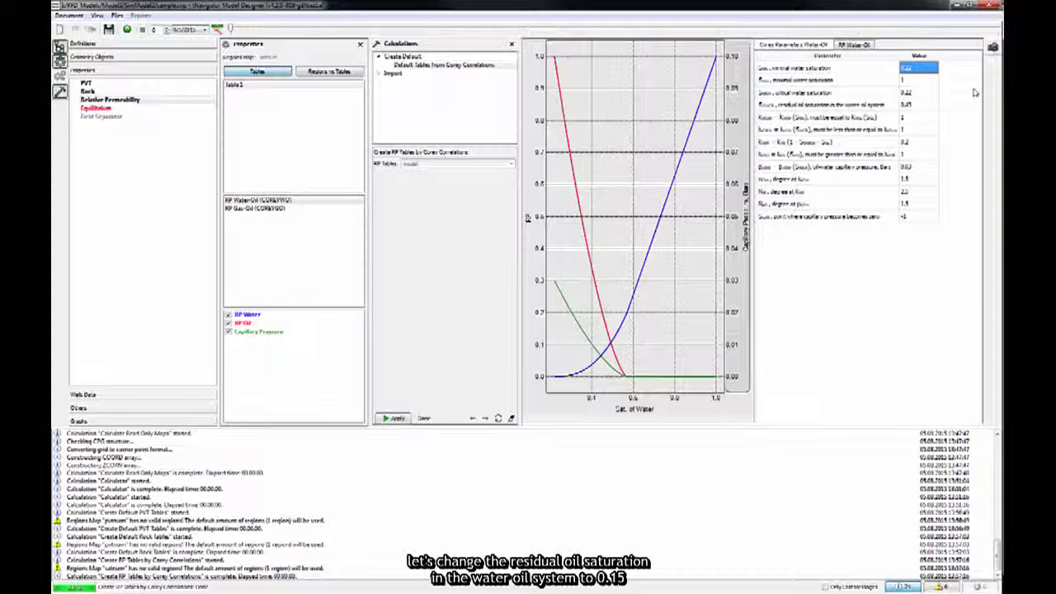
pyautogui.press('Tab')
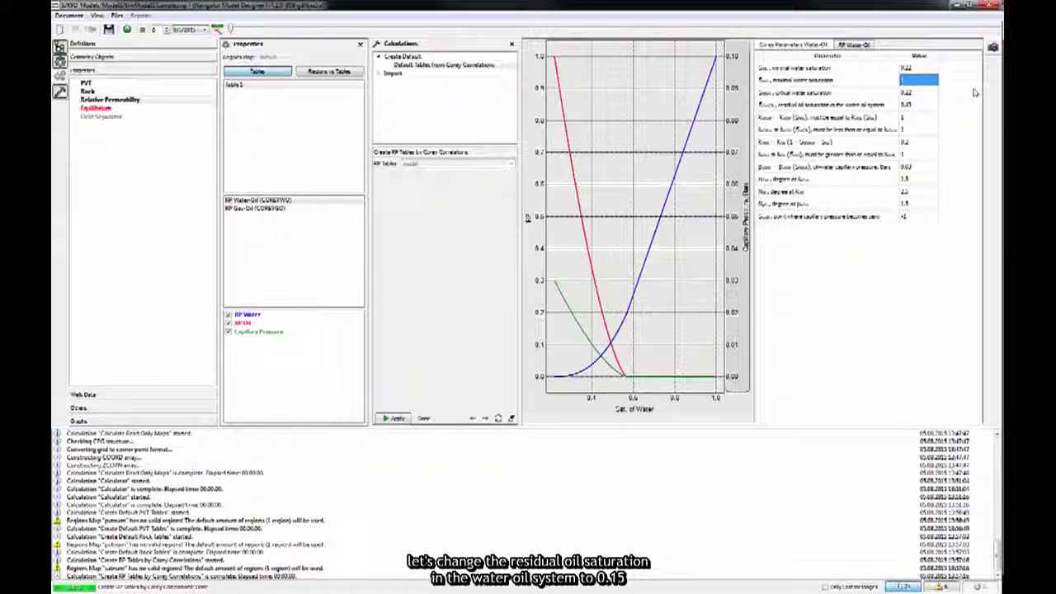
pyautogui.press('Tab')
pyautogui.press('Tab')
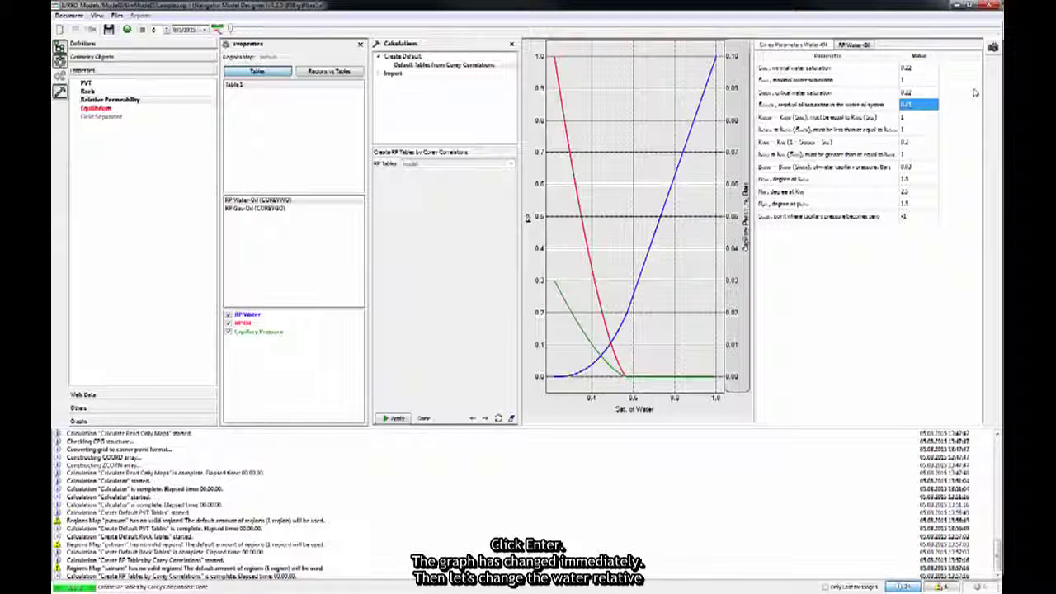
pyautogui.write('0.3')
pyautogui.press('Return')
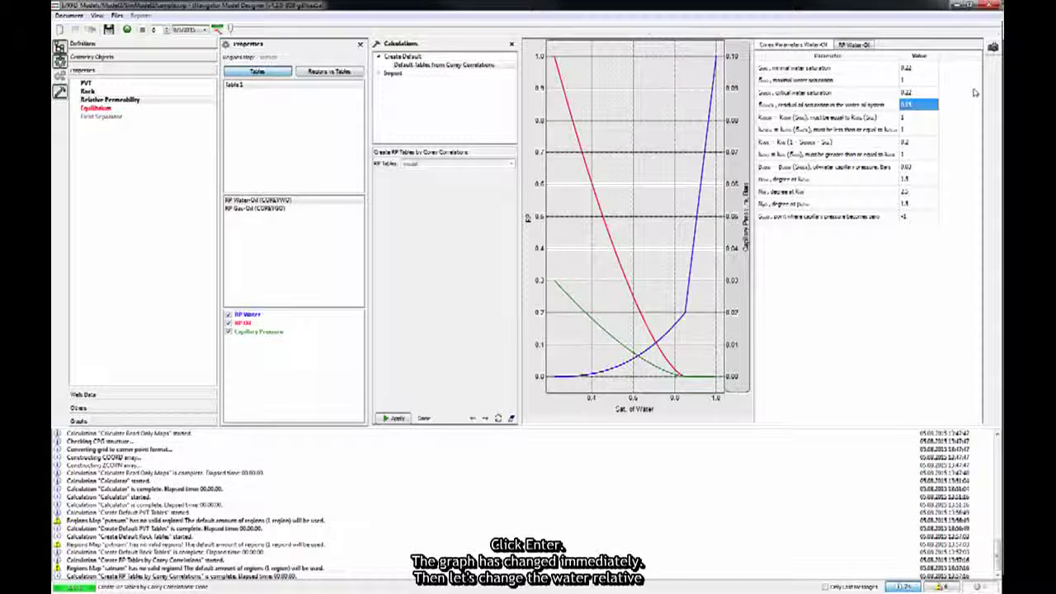
pyautogui.click(915, 143)
pyautogui.write('0.7')
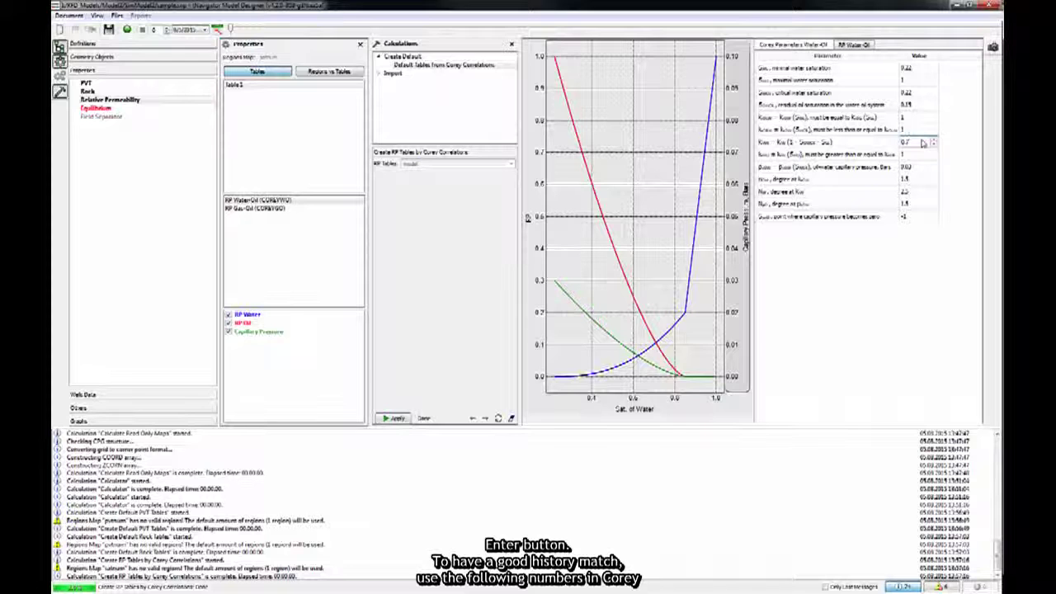
pyautogui.press('Return')
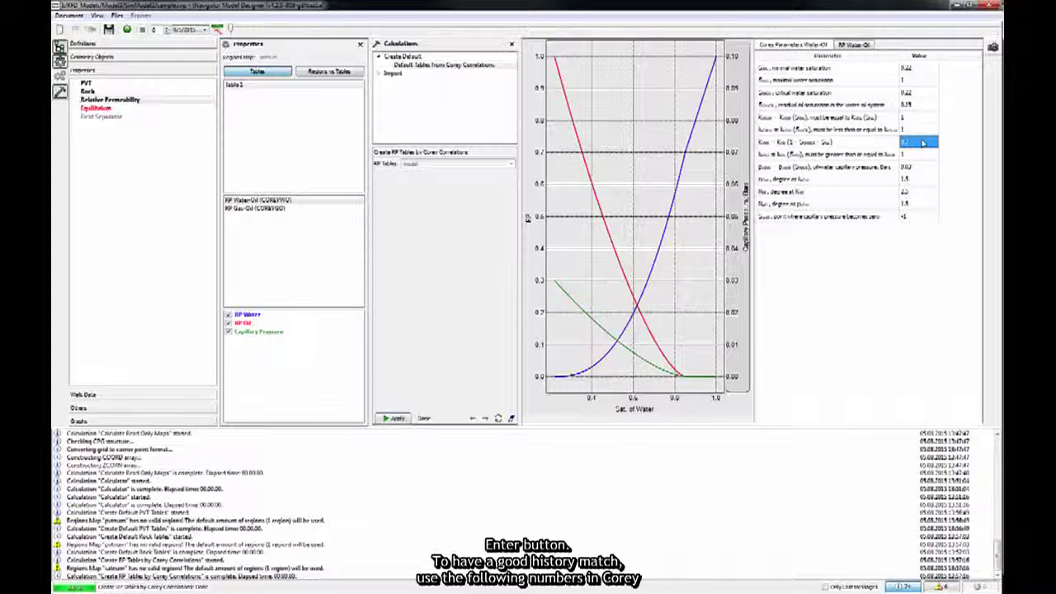
# Step: Set the water-oil Corey exponents to 2.5 for the degree at pcow and 3 for the degree at krw
pyautogui.click(918, 205)
pyautogui.click(918, 206)
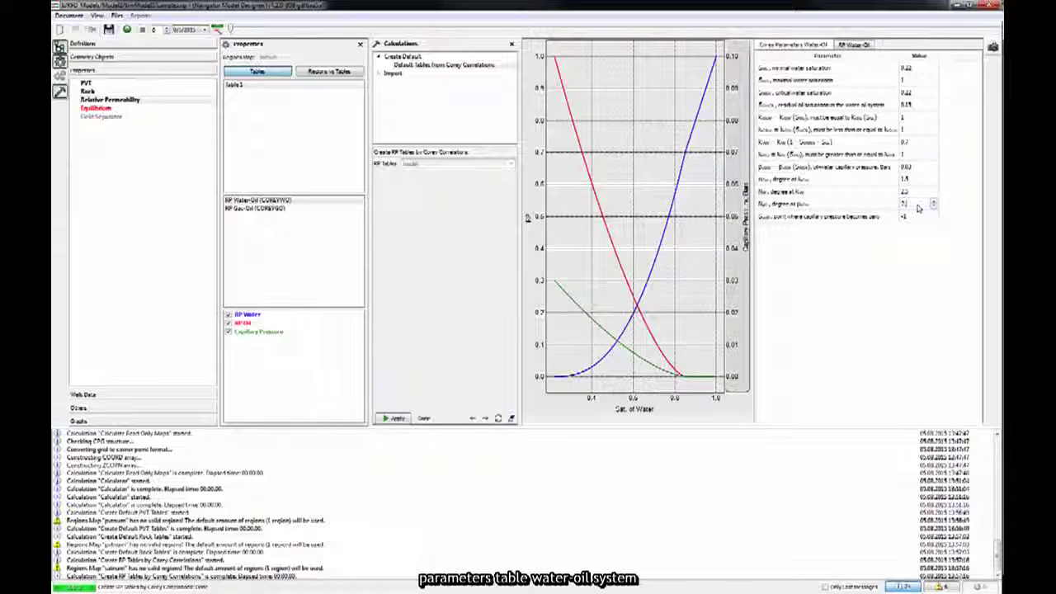
pyautogui.press('Return')
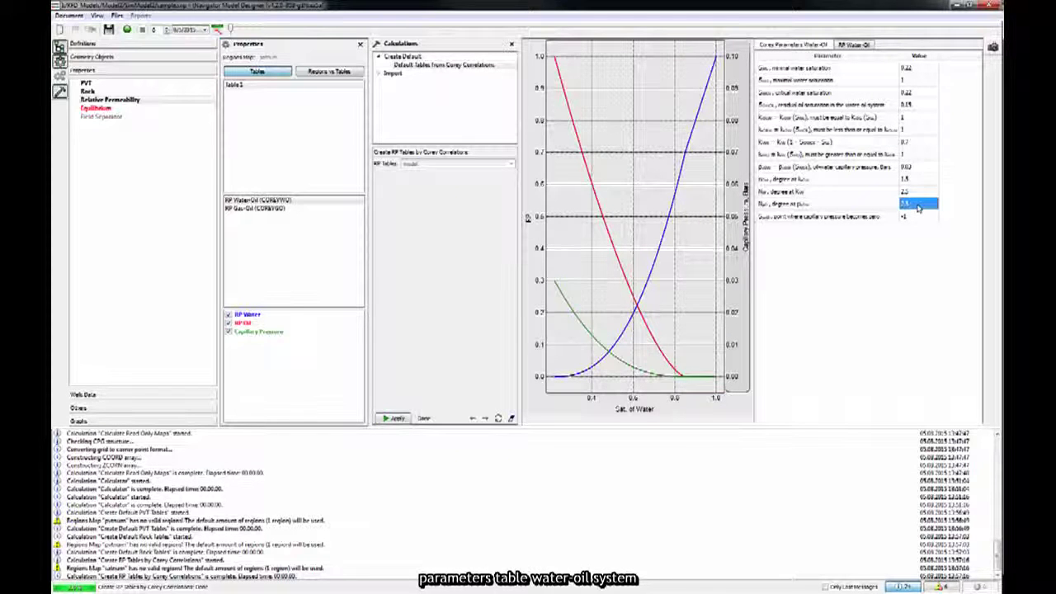
pyautogui.click(915, 193)
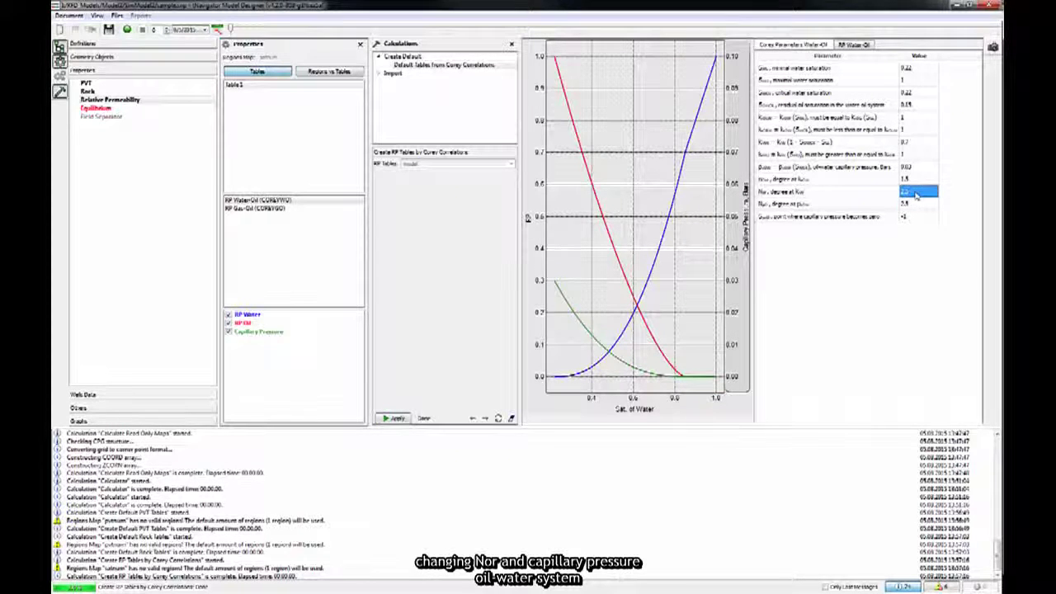
pyautogui.click(915, 193)
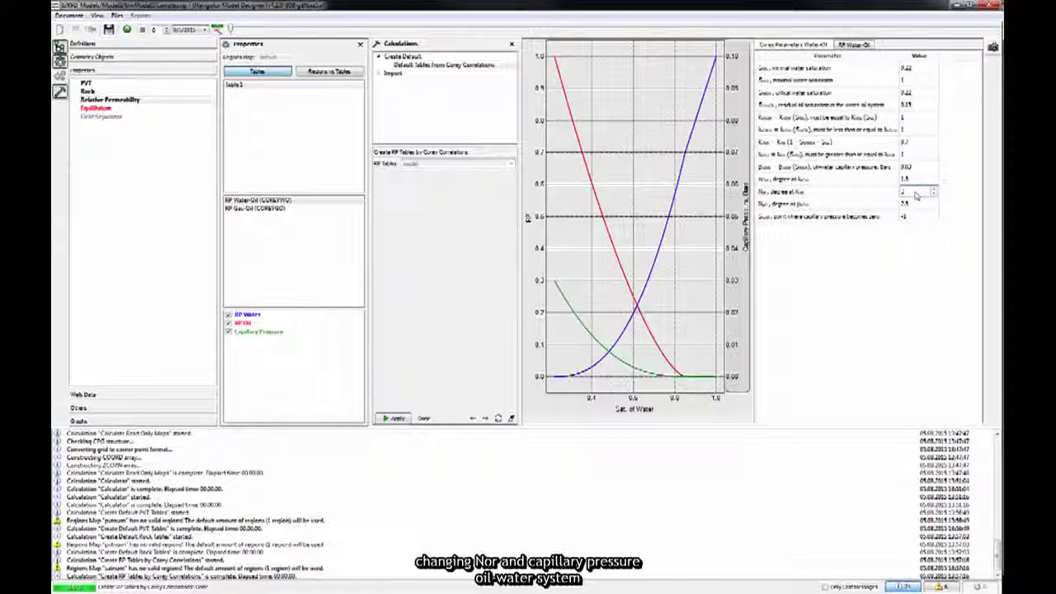
pyautogui.press('Return')
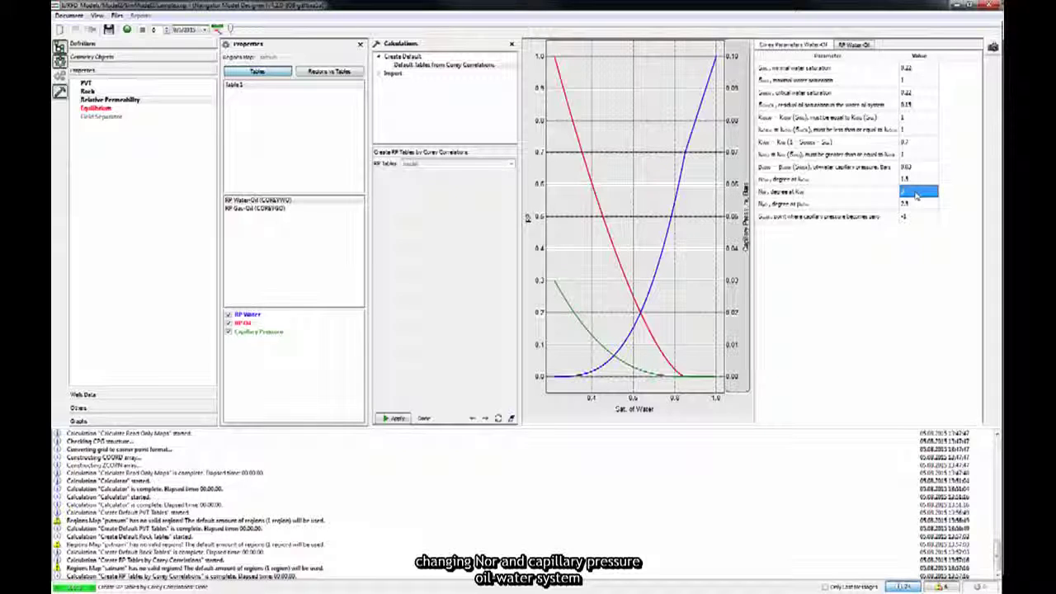
# Step: Set the oil-water capillary pressure in the water-oil Corey parameters to 10 bars
pyautogui.click(920, 167)
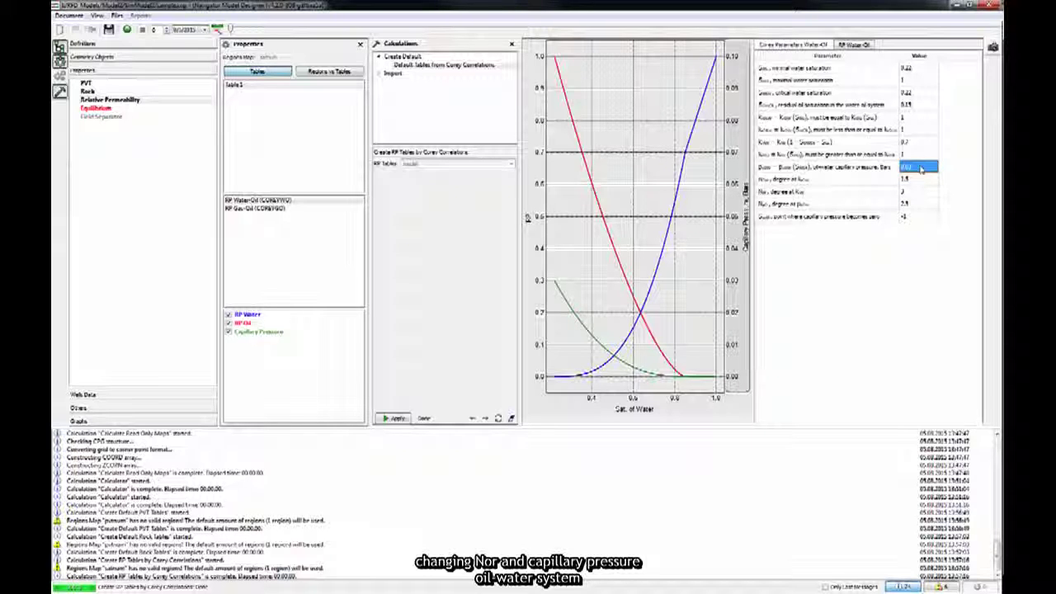
pyautogui.write('10')
pyautogui.press('Return')
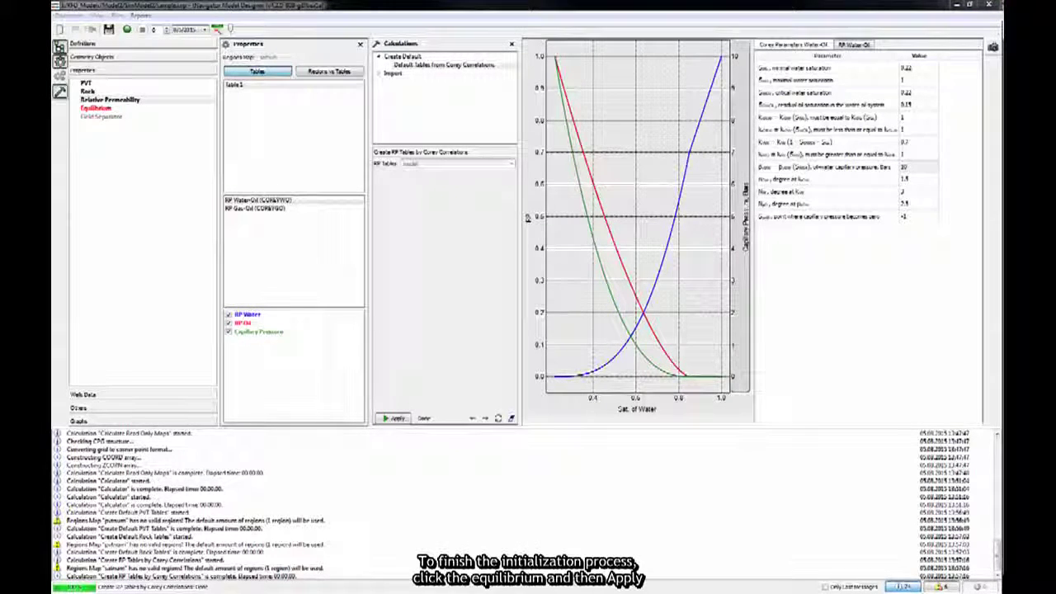
# Step: Create the default Equilibrium tables for the model
pyautogui.click(95, 108)
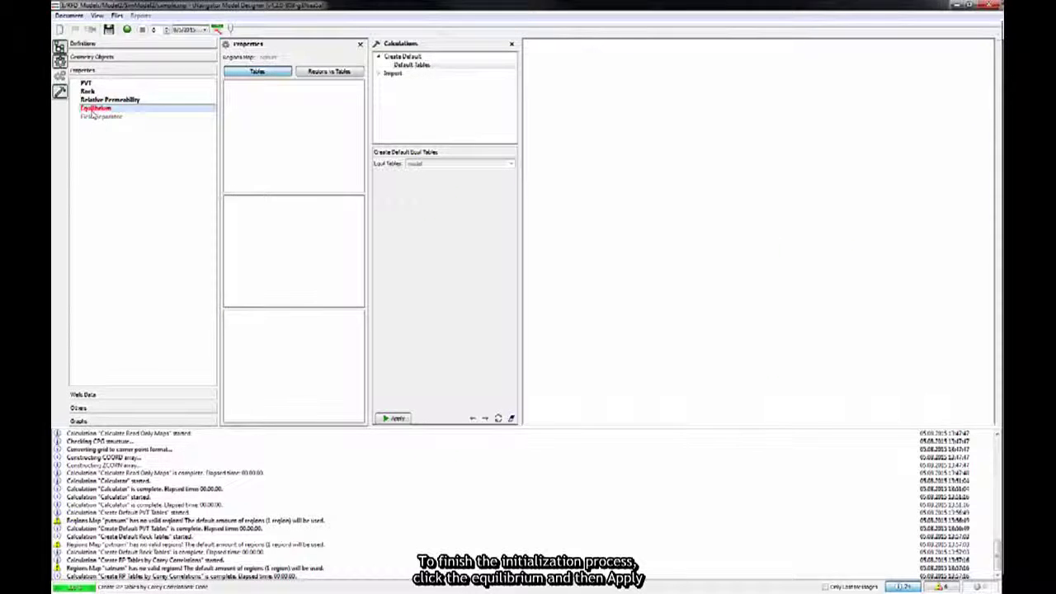
pyautogui.click(395, 419)
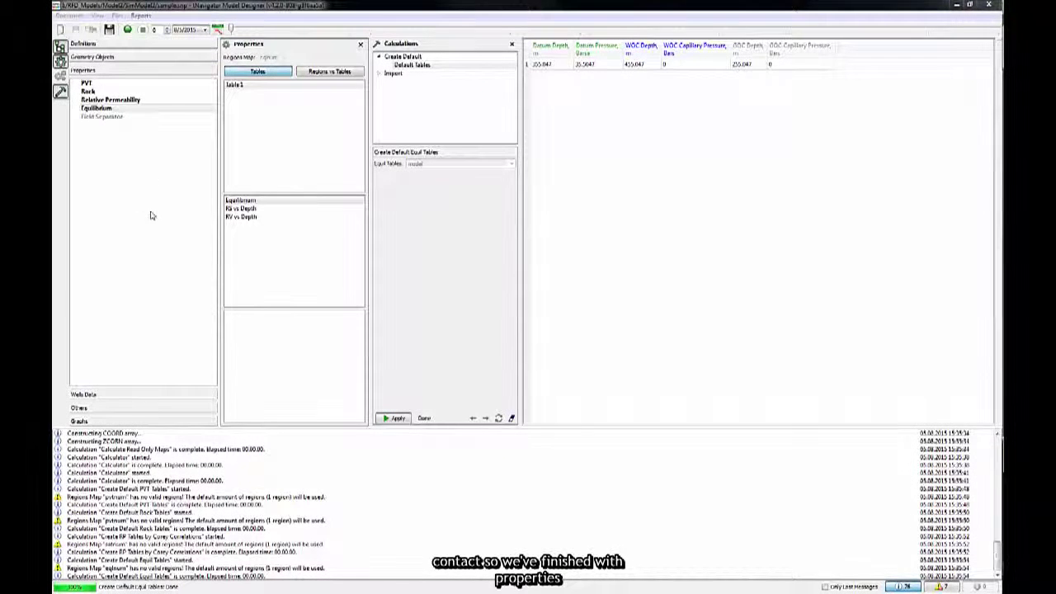
# Step: Import the well history from kaz history.txt in the Geology Kaz data folder and review the well production table
pyautogui.click(141, 395)
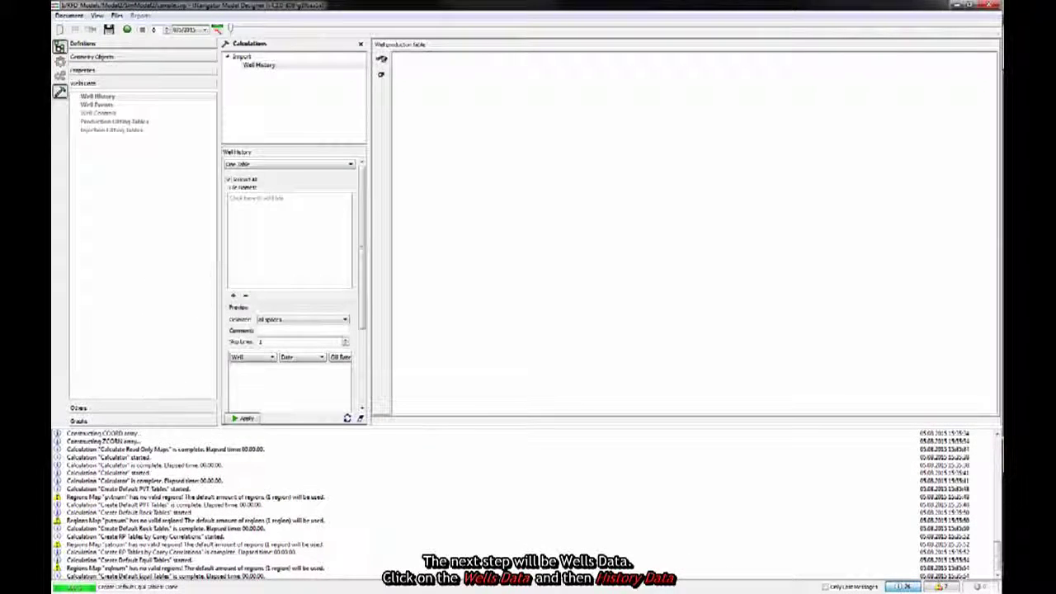
pyautogui.click(98, 97)
pyautogui.click(258, 199)
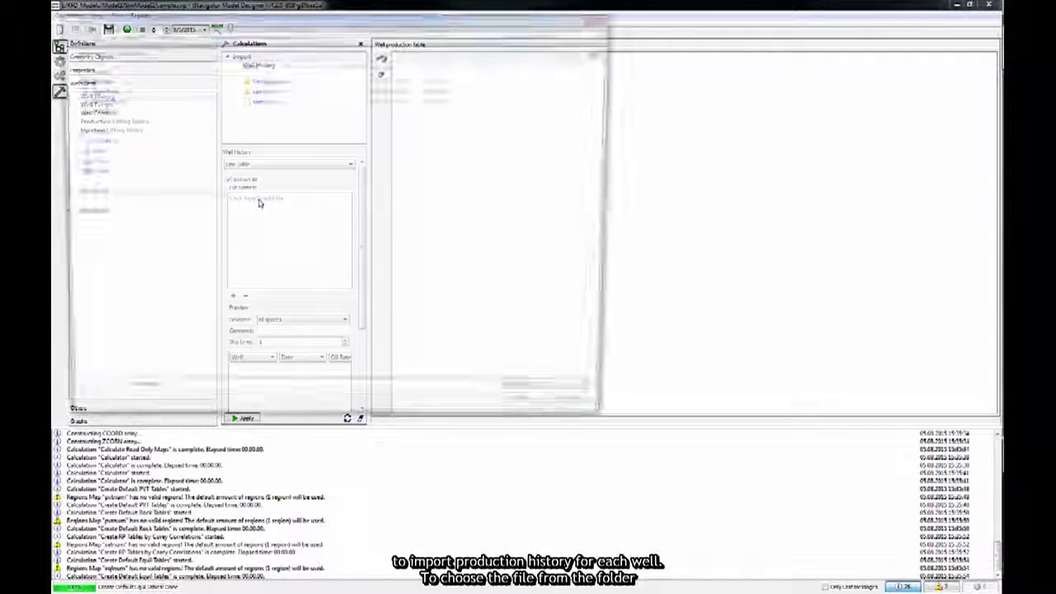
pyautogui.doubleClick(276, 79)
pyautogui.click(266, 89)
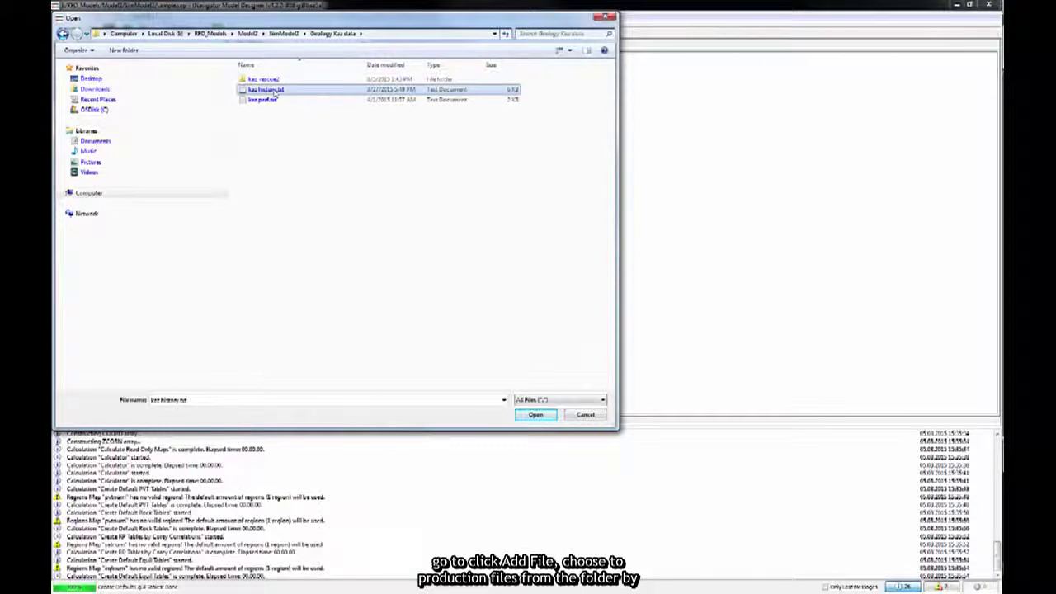
pyautogui.click(535, 415)
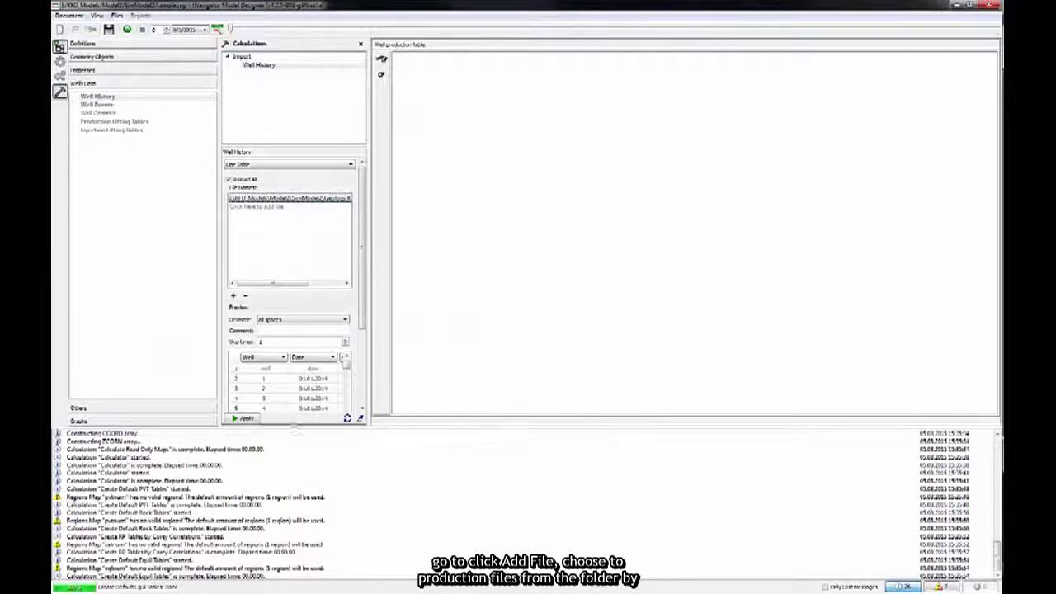
pyautogui.click(244, 419)
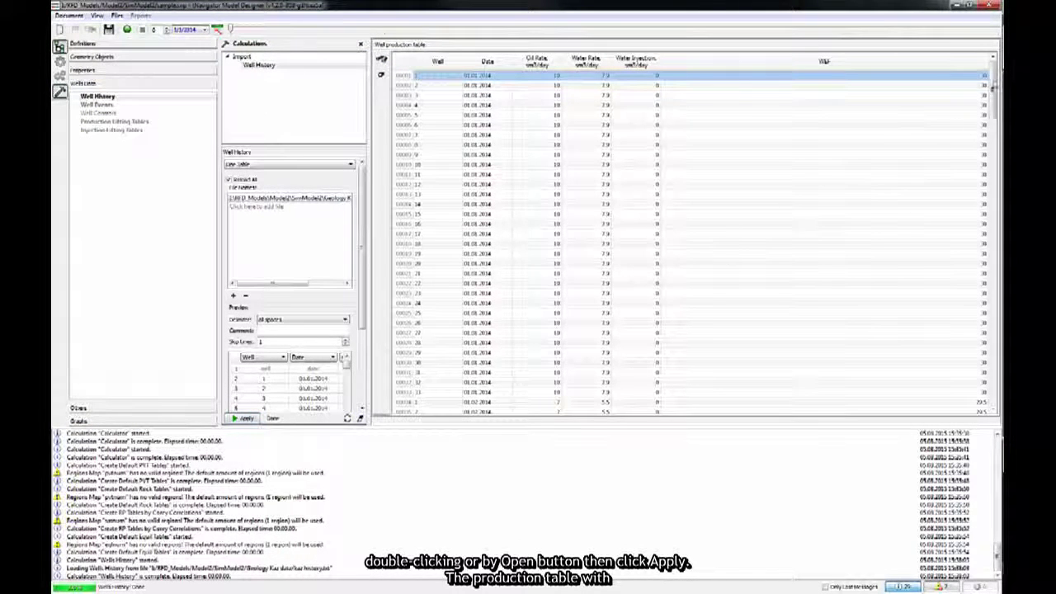
pyautogui.moveTo(992, 83)
pyautogui.mouseDown()
pyautogui.moveTo(988, 367)
pyautogui.moveTo(979, 168)
pyautogui.moveTo(990, 74)
pyautogui.mouseUp()
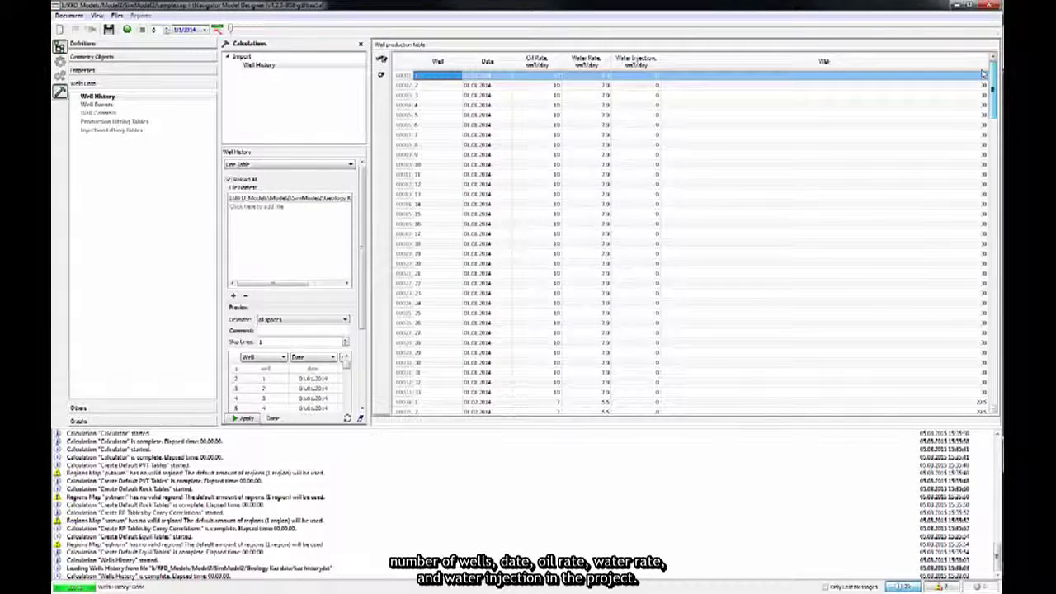
# Step: Import the well events from kaz perf.txt in the Geology Kaz data folder into the well events table
pyautogui.click(103, 105)
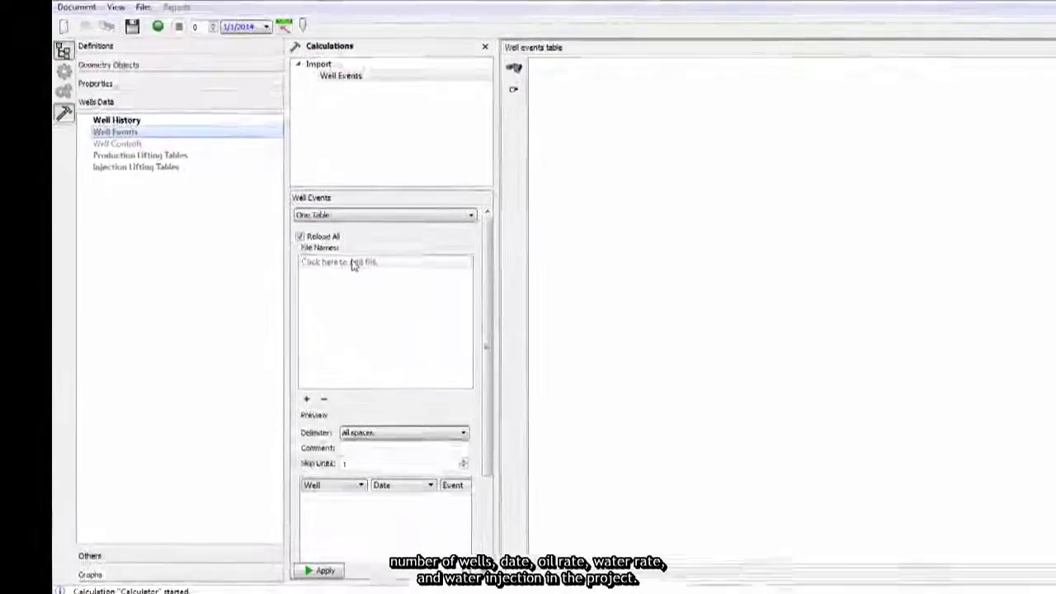
pyautogui.click(356, 267)
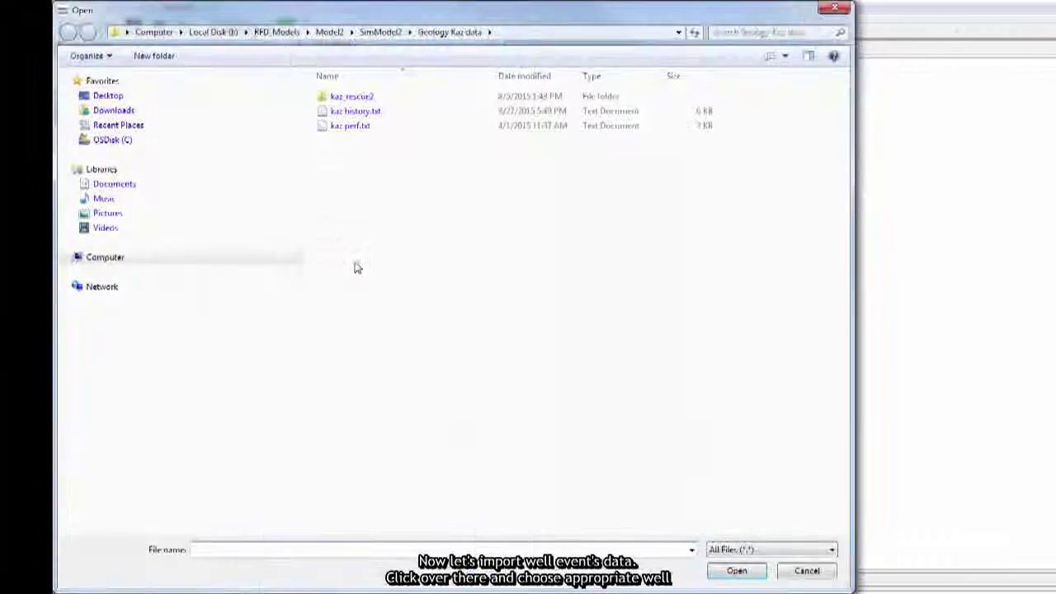
pyautogui.click(355, 126)
pyautogui.click(735, 570)
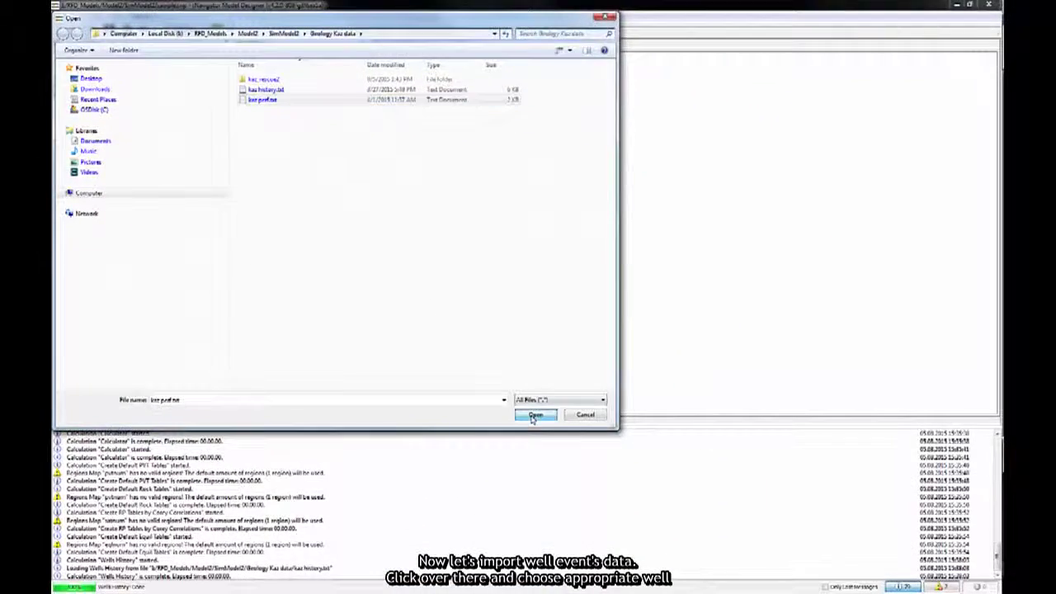
pyautogui.click(239, 419)
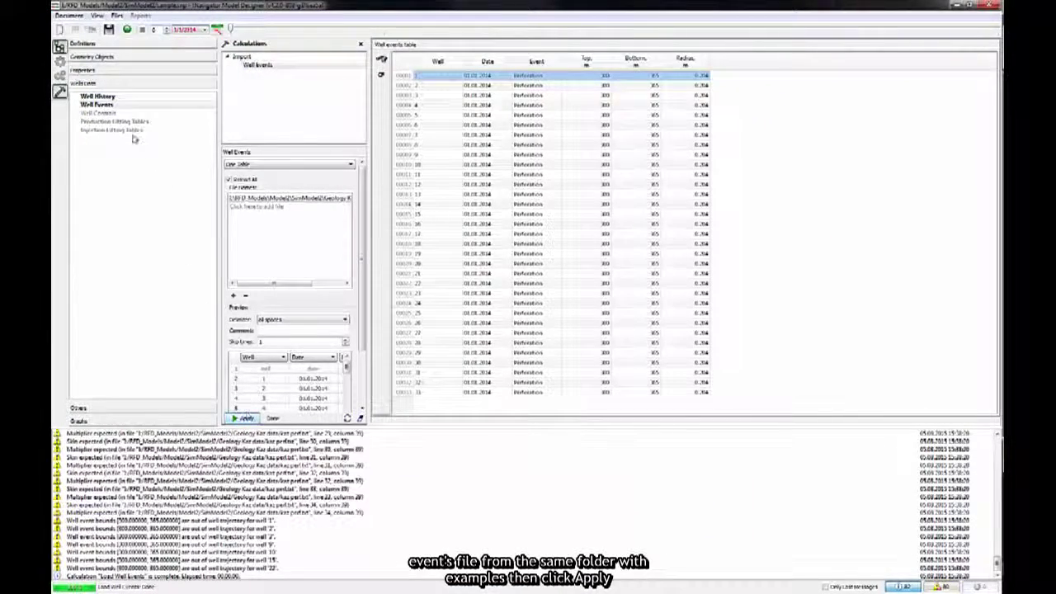
# Step: Apply well controls with the production oil rate limit enabled and the production bottom hole pressure limit set to historical value
pyautogui.click(99, 113)
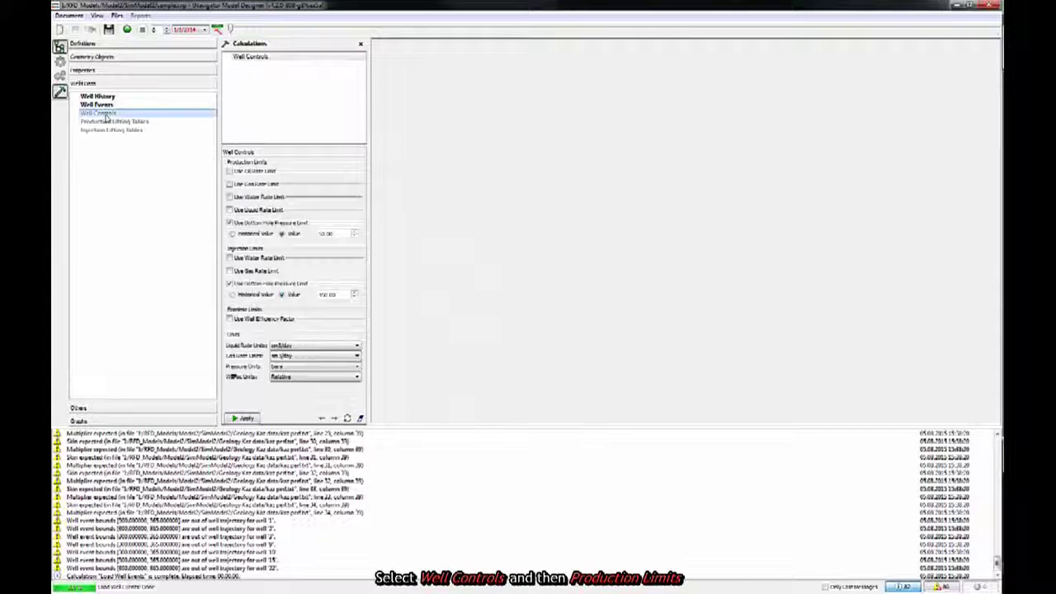
pyautogui.click(240, 172)
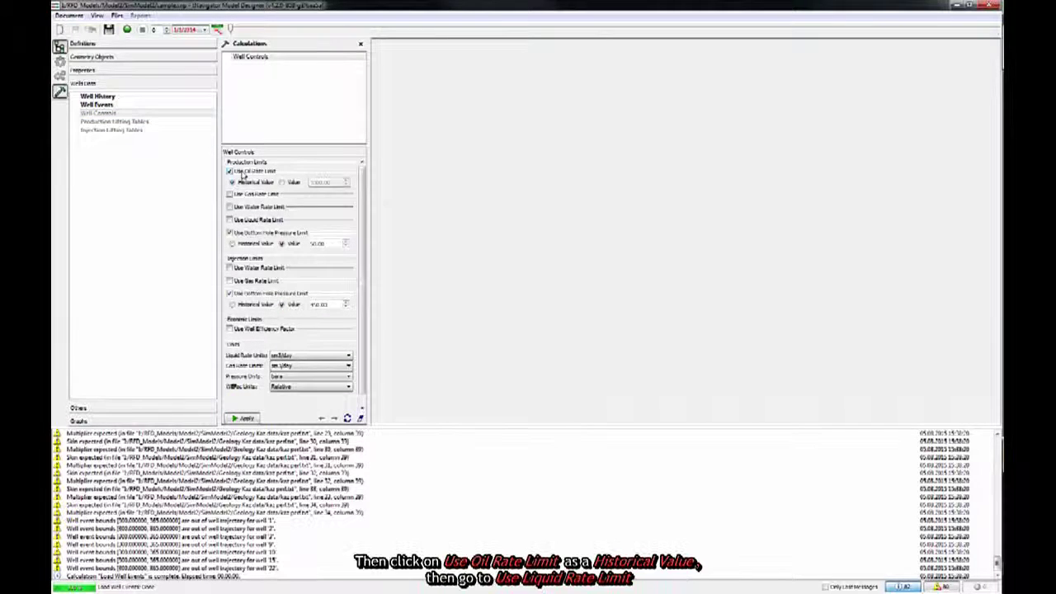
pyautogui.click(232, 245)
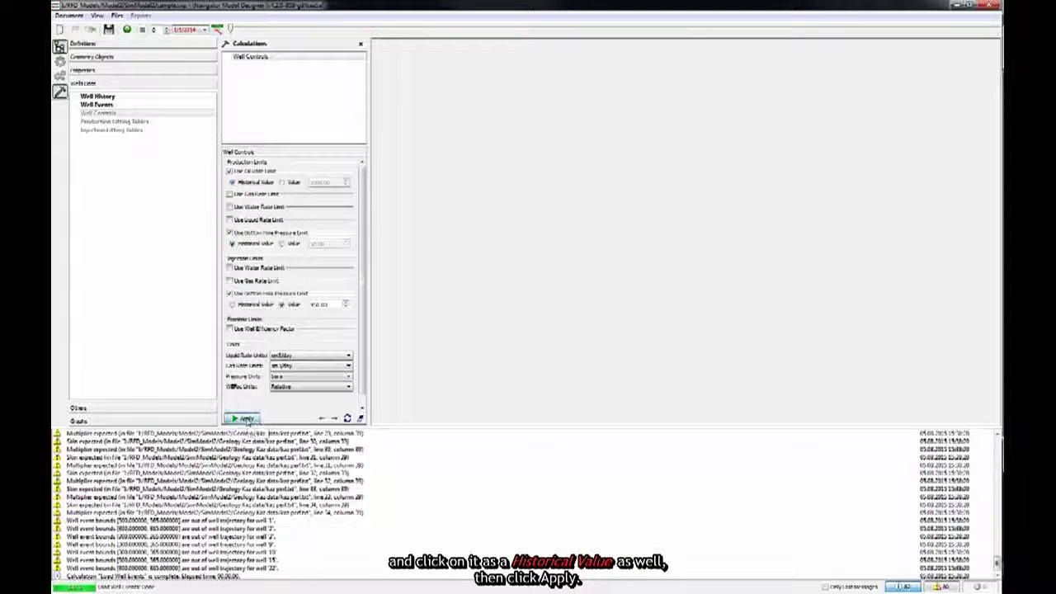
pyautogui.click(246, 419)
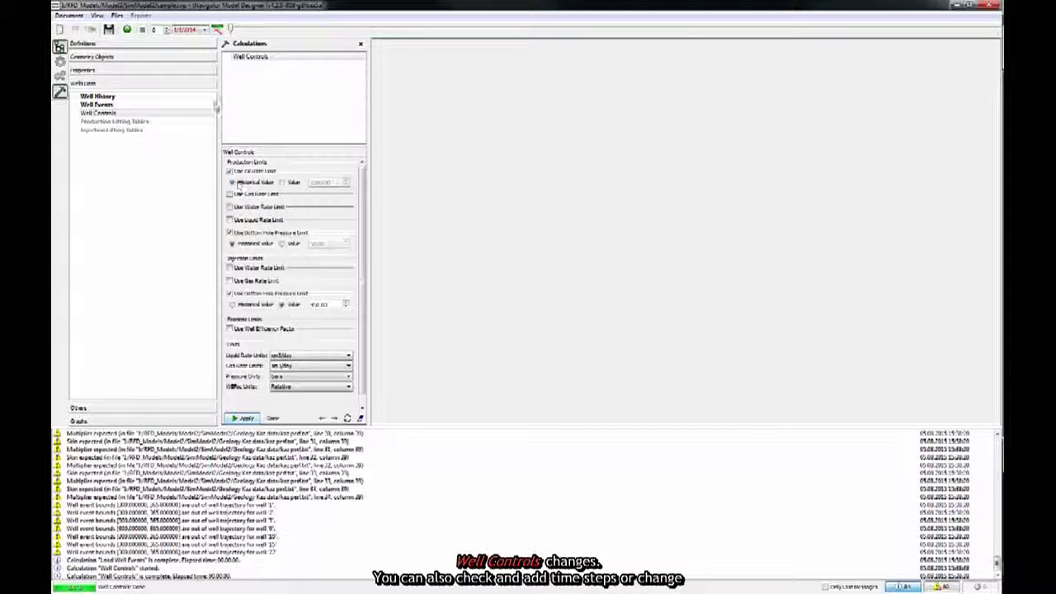
# Step: Check the auto-detected date bounds and step length options in the Time Steps Editor without changing them
pyautogui.click(217, 30)
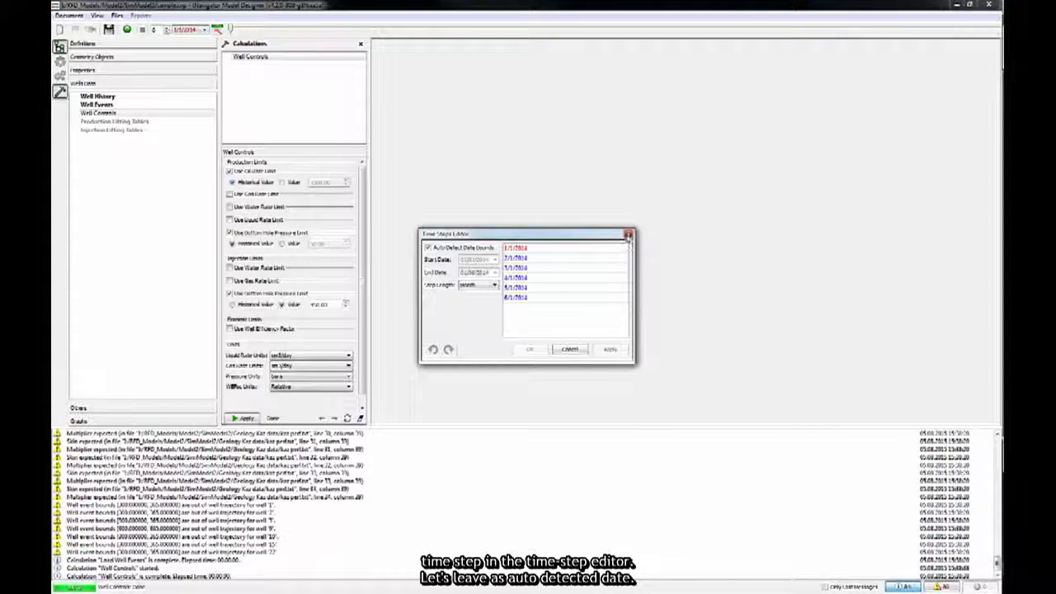
pyautogui.click(494, 285)
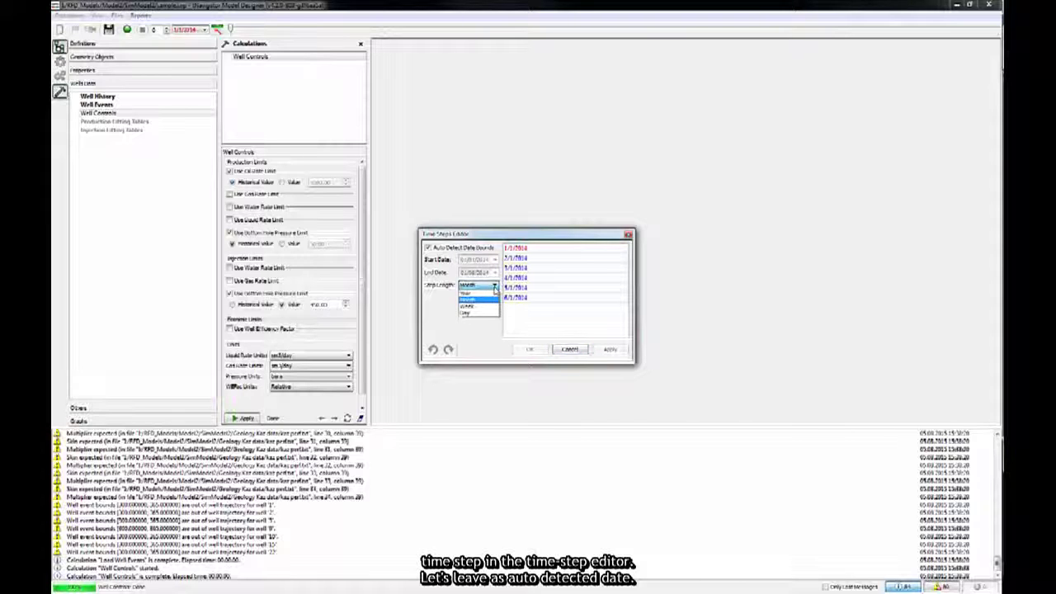
pyautogui.click(494, 287)
pyautogui.click(628, 234)
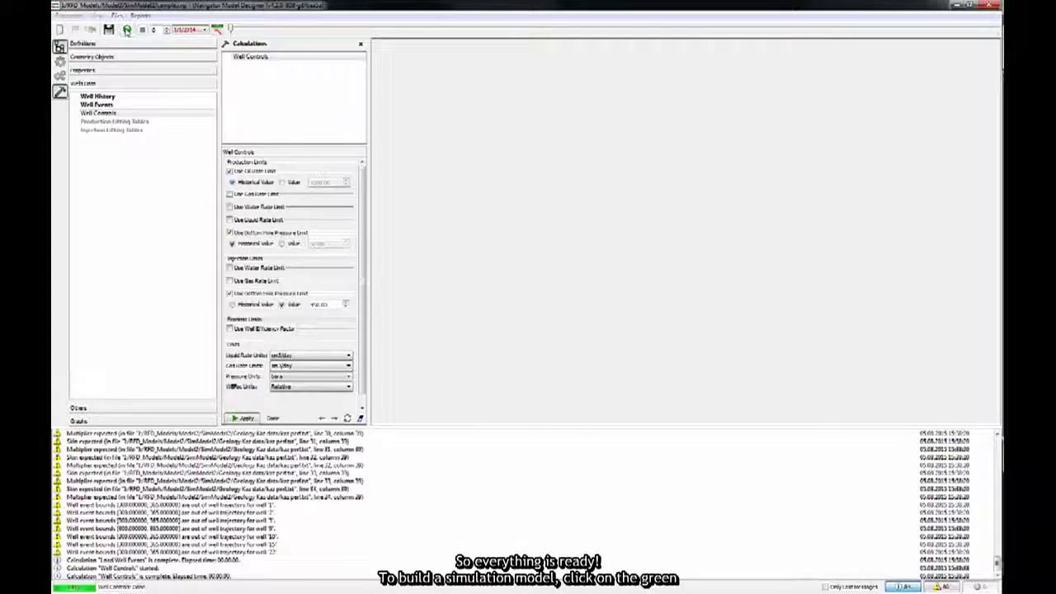
# Step: Build the simulation model using the existing Prepare Model settings
pyautogui.click(126, 30)
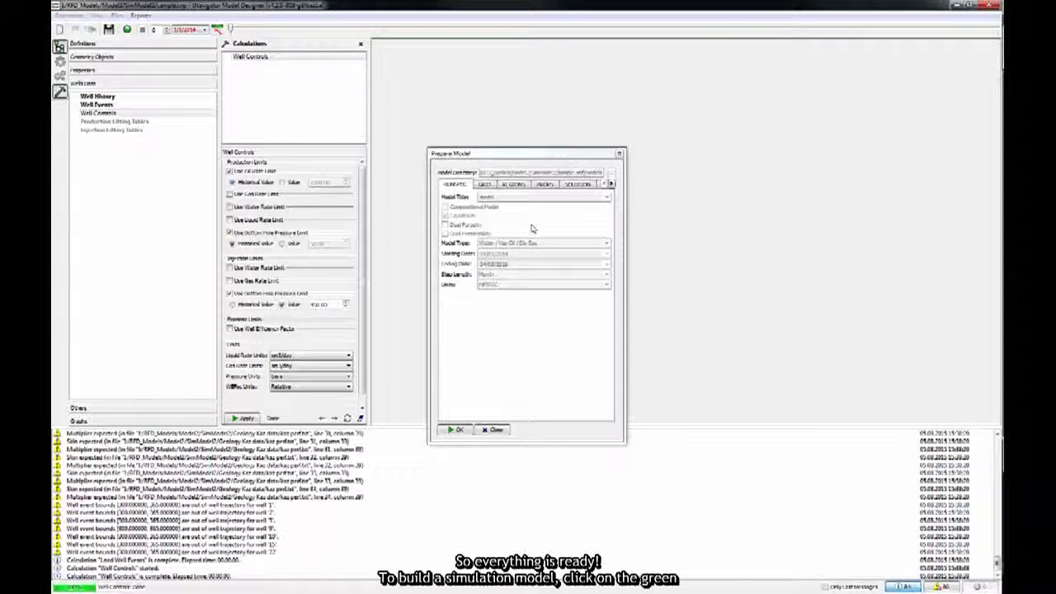
pyautogui.click(456, 430)
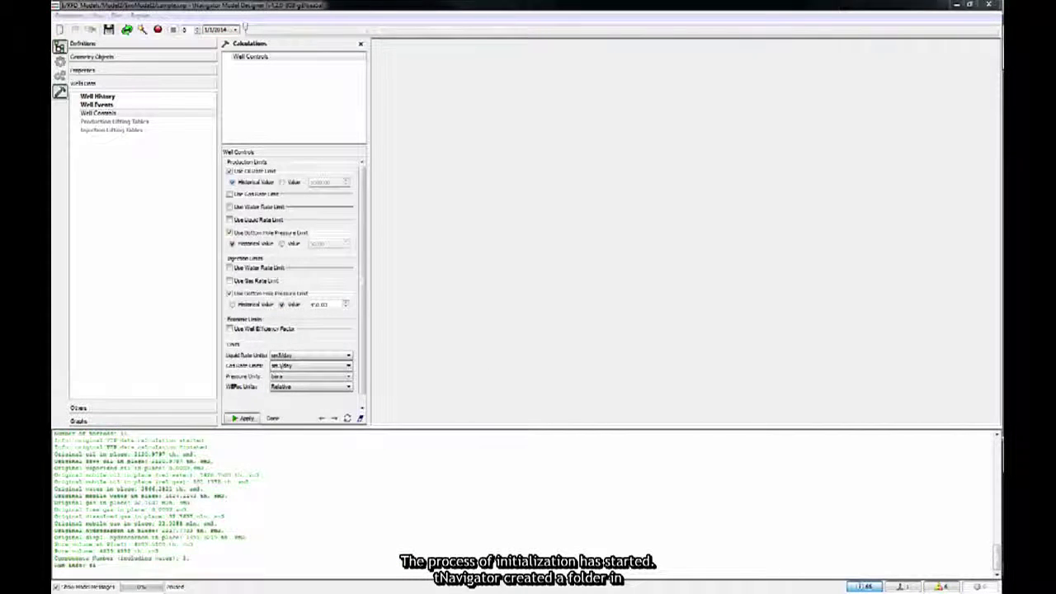
# Step: Switch to Windows Explorer and examine the INCLUDE and RESULTS folders inside the Models folder of sample.snf
pyautogui.hotkey('alt', 'Tab')
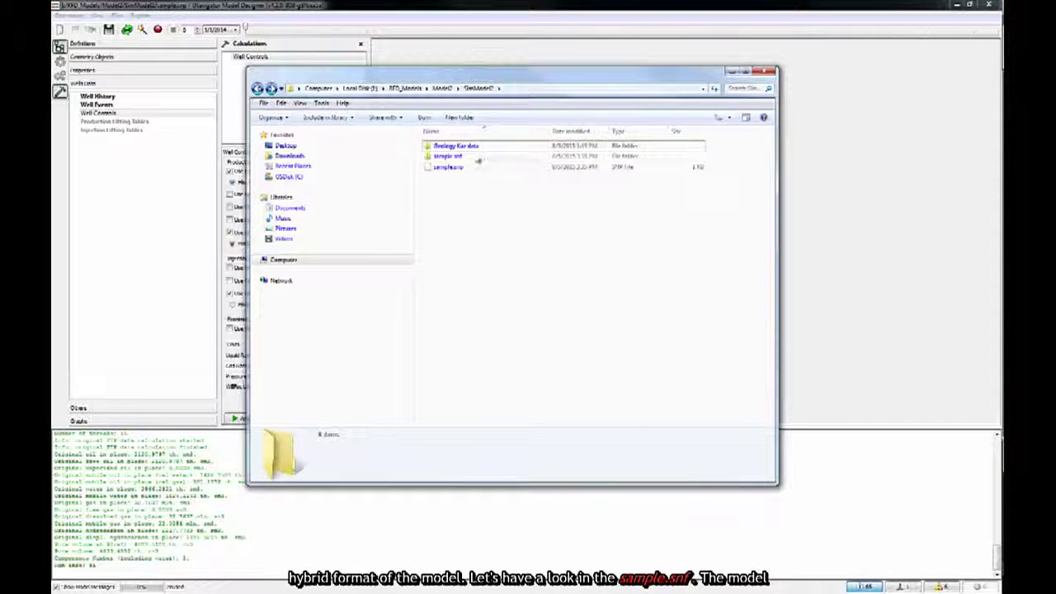
pyautogui.click(462, 159)
pyautogui.doubleClick(462, 157)
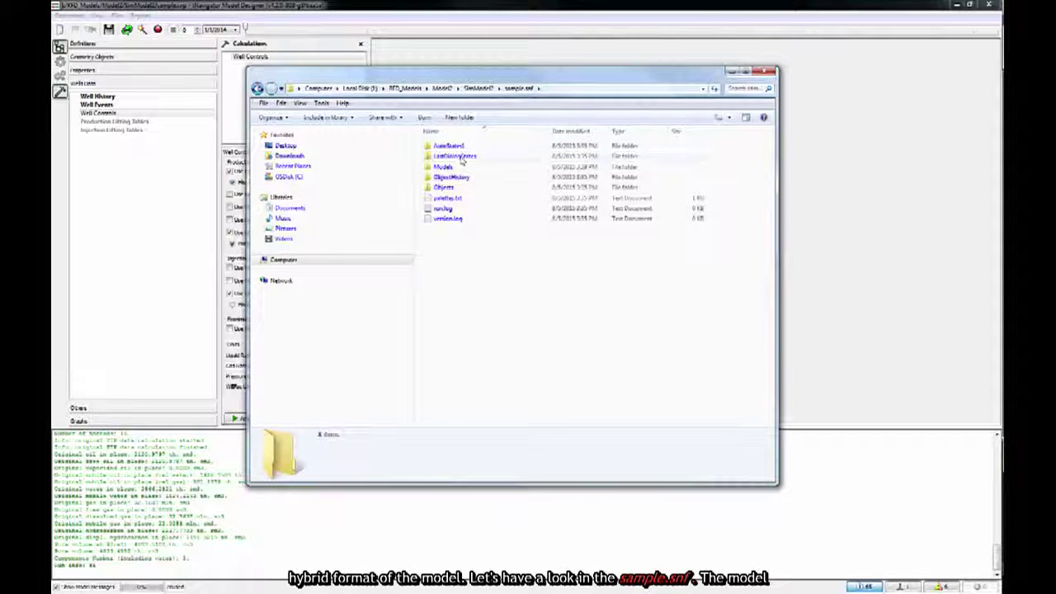
pyautogui.doubleClick(449, 168)
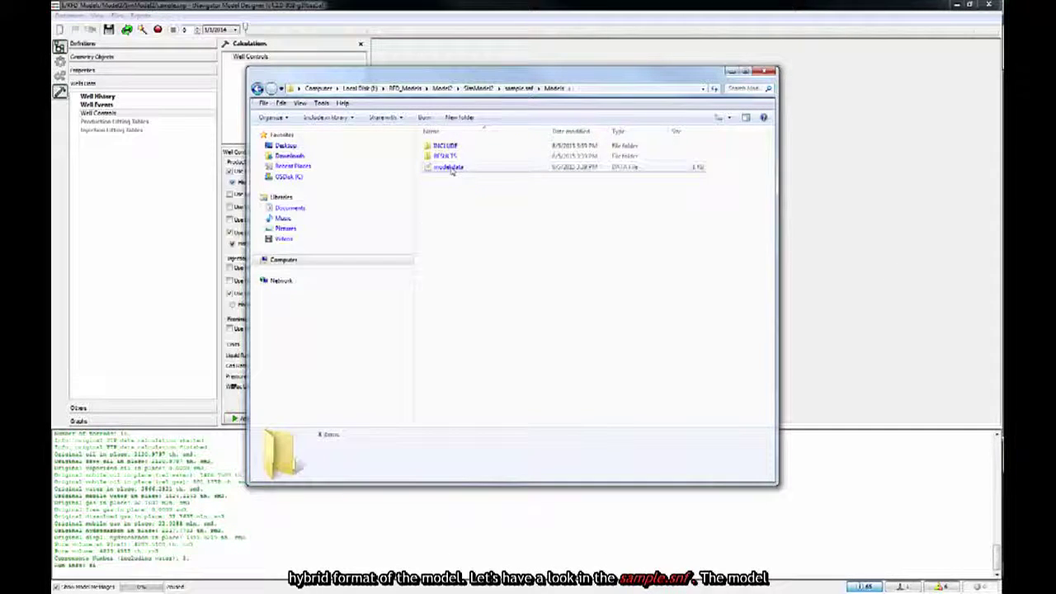
pyautogui.doubleClick(445, 146)
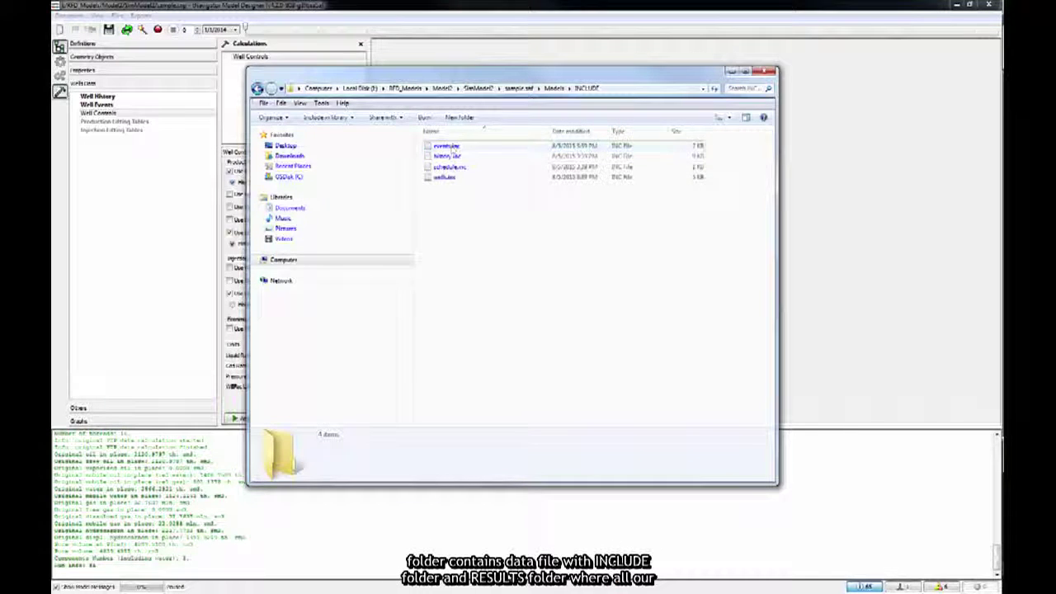
pyautogui.press('BackSpace')
pyautogui.click(445, 157)
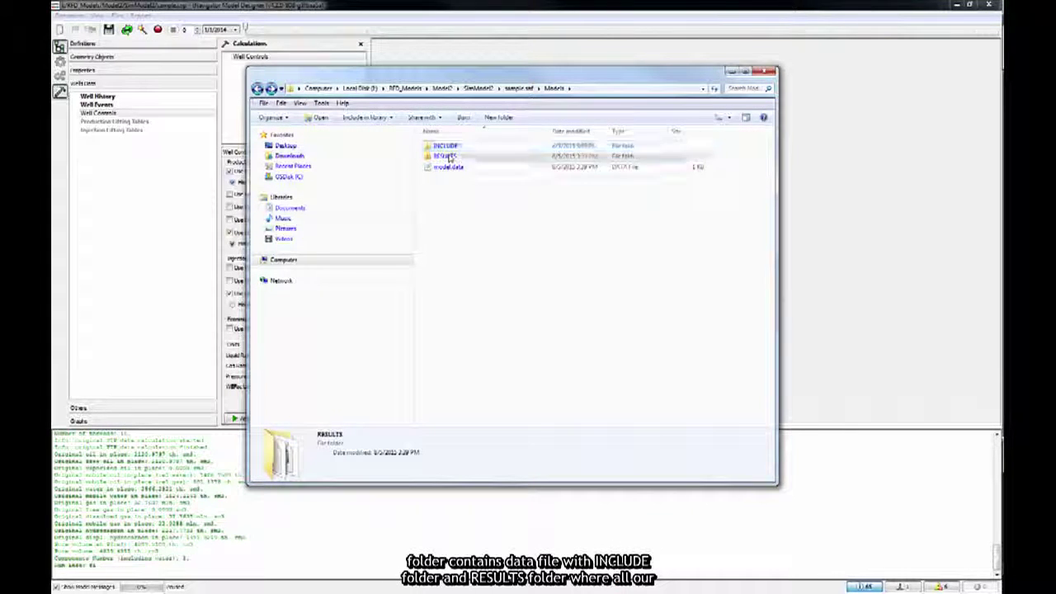
pyautogui.doubleClick(447, 157)
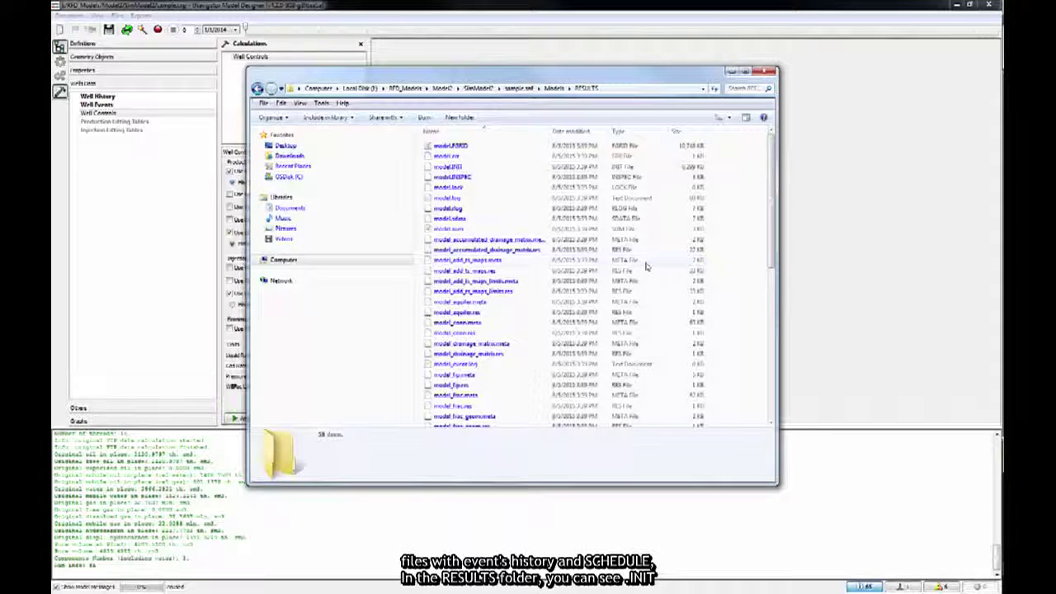
pyautogui.press('BackSpace')
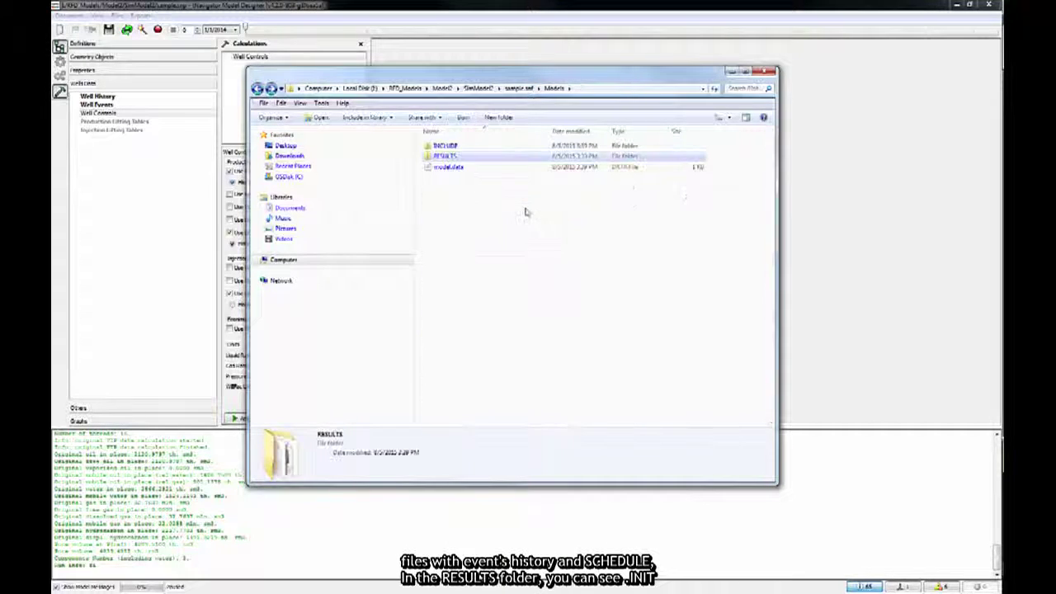
pyautogui.click(732, 74)
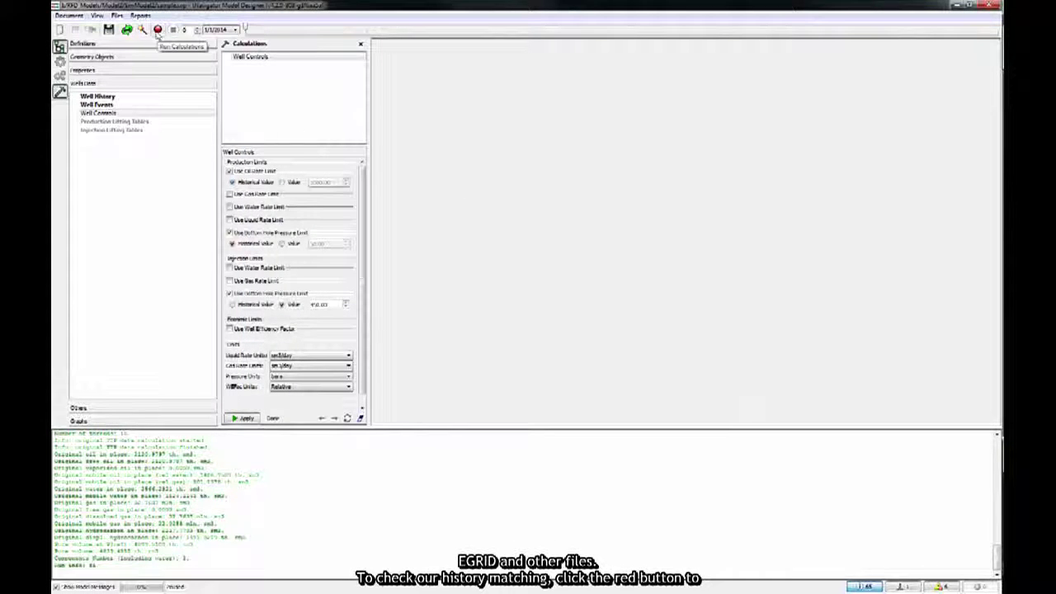
# Step: Run the simulation calculation and check the CPU load in Windows Task Manager
pyautogui.click(158, 30)
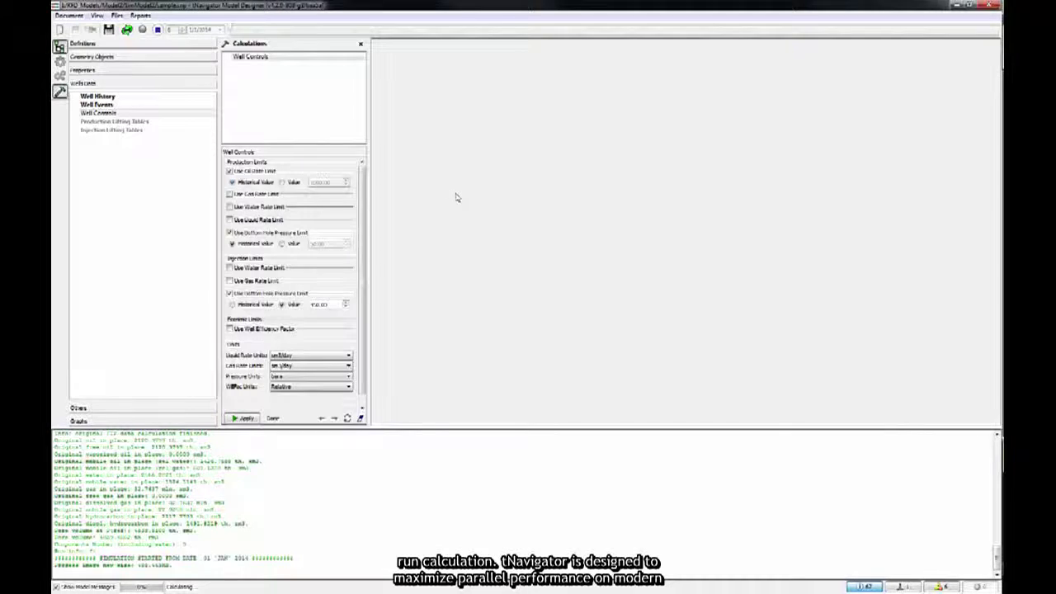
pyautogui.hotkey('ctrl', 'shift', 'Escape')
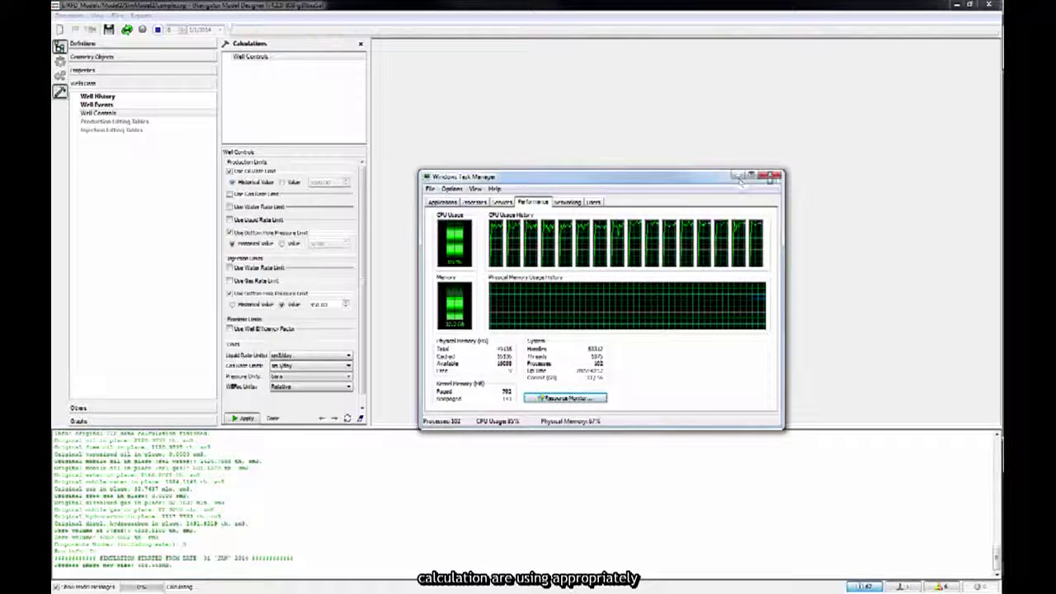
pyautogui.click(772, 176)
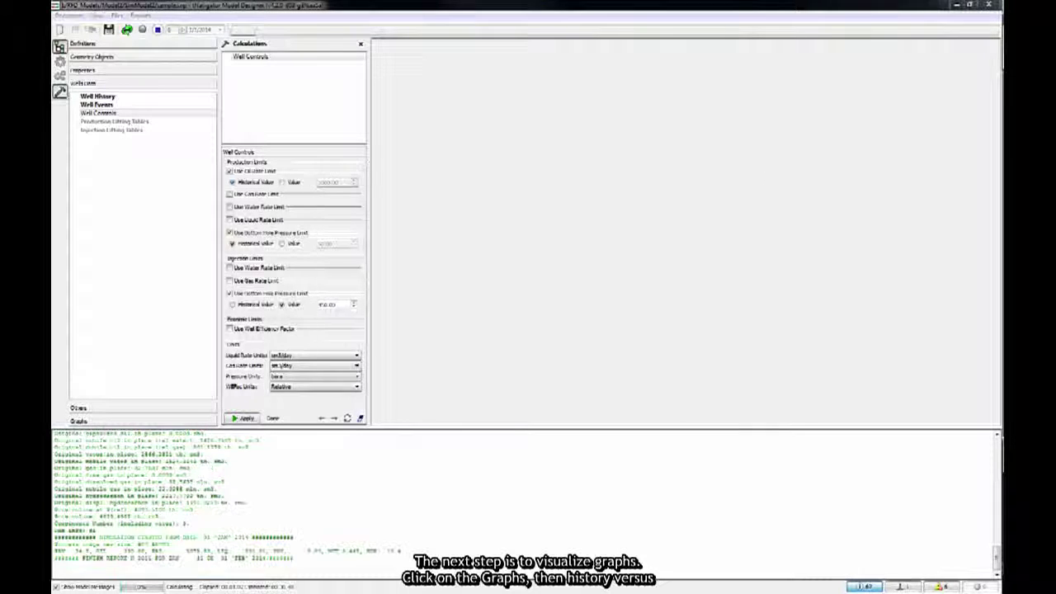
# Step: Examine the Hist. vs Calc. graphs of oil rate, watercut and bottom hole pressure well by well, starting from well '10'
pyautogui.click(93, 424)
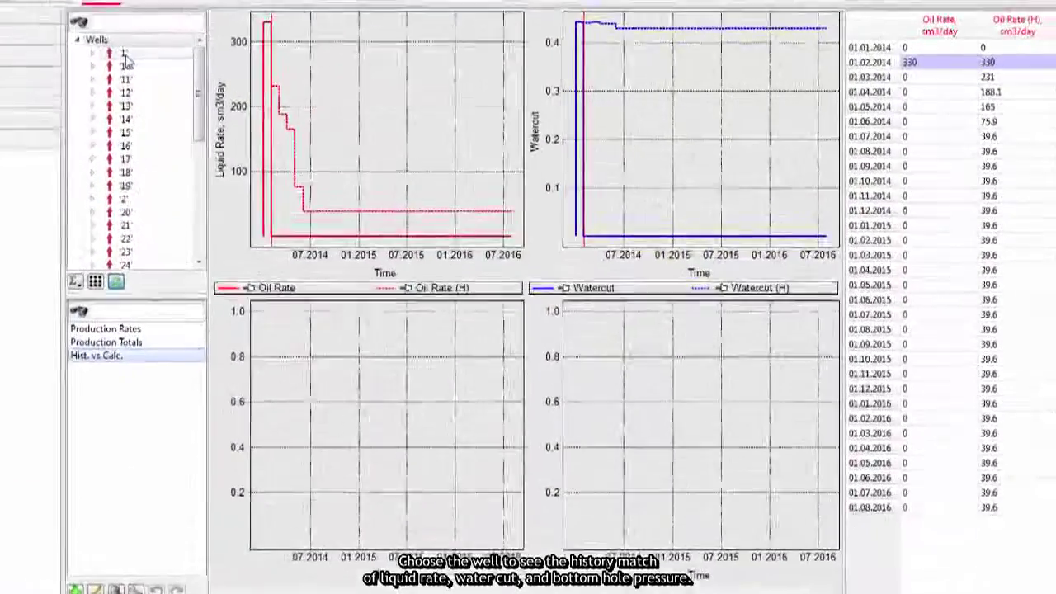
pyautogui.click(206, 63)
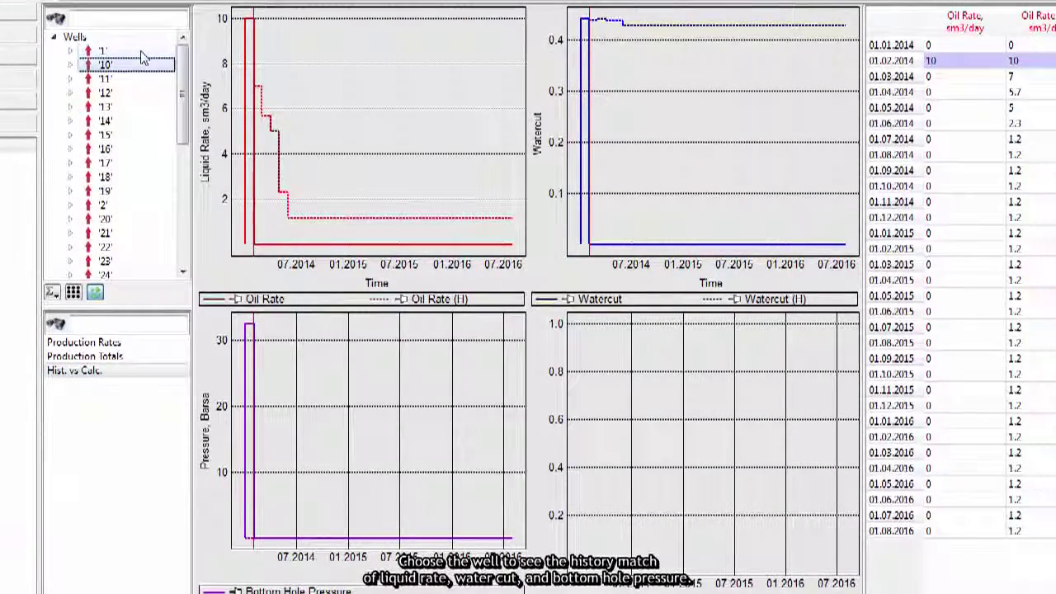
pyautogui.press('Down')
pyautogui.press('Down')
pyautogui.press('Down')
pyautogui.press('Down')
pyautogui.press('Down')
pyautogui.press('Down')
pyautogui.press('Down')
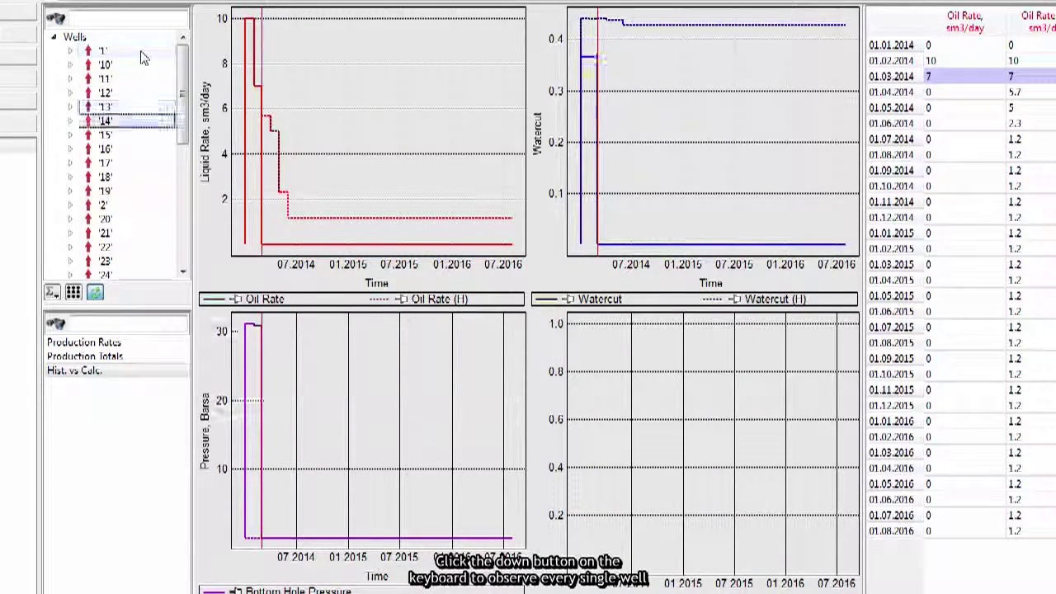
pyautogui.press('Down')
pyautogui.press('Down')
pyautogui.press('Down')
pyautogui.press('Down')
pyautogui.press('Down')
pyautogui.press('Down')
pyautogui.press('Down')
pyautogui.press('Down')
pyautogui.press('Down')
pyautogui.press('Down')
pyautogui.press('Down')
pyautogui.press('Down')
pyautogui.press('Down')
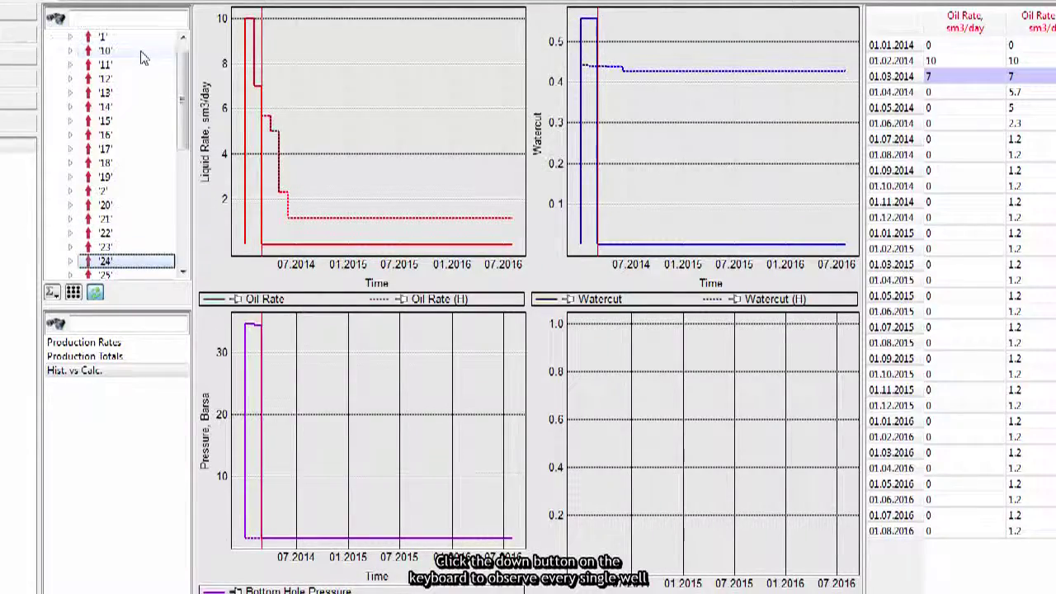
pyautogui.press('Down')
pyautogui.press('Down')
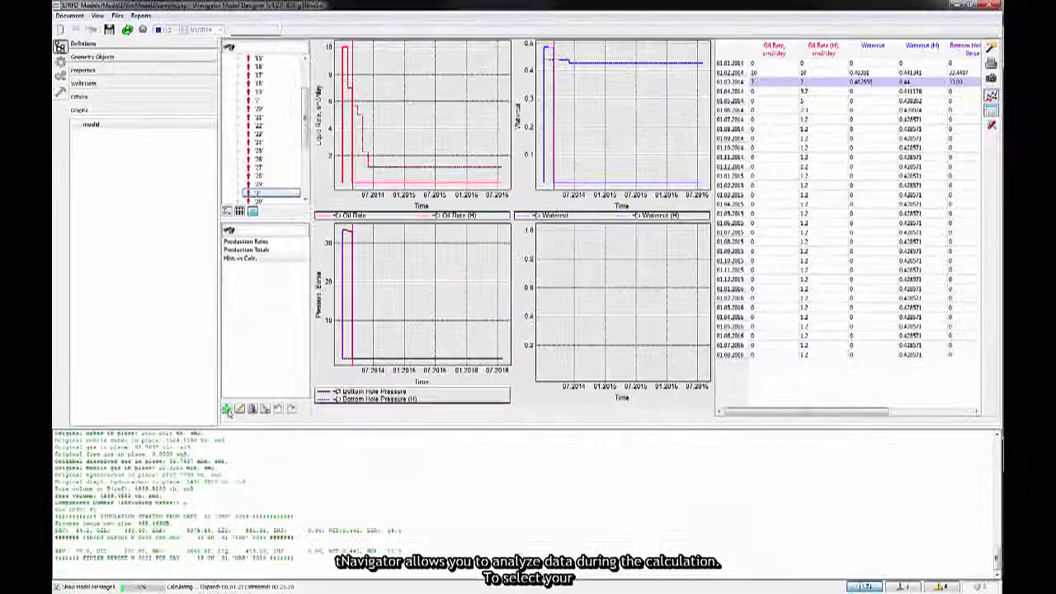
# Step: Create a new graph template showing Oil Rate, Oil Rate (H), Water Rate and Water Rate (H)
pyautogui.click(140, 515)
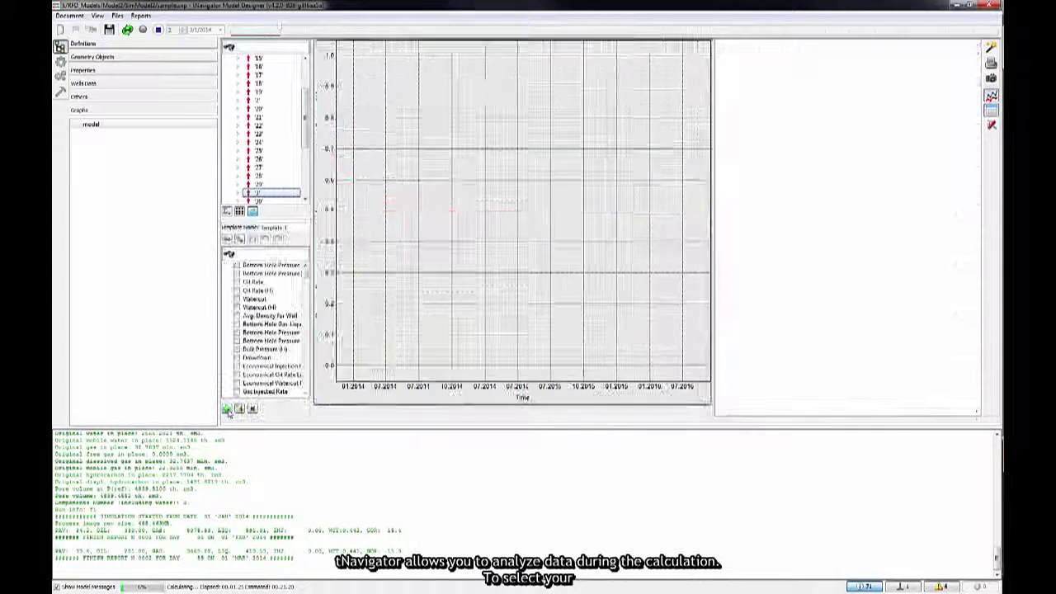
pyautogui.click(305, 274)
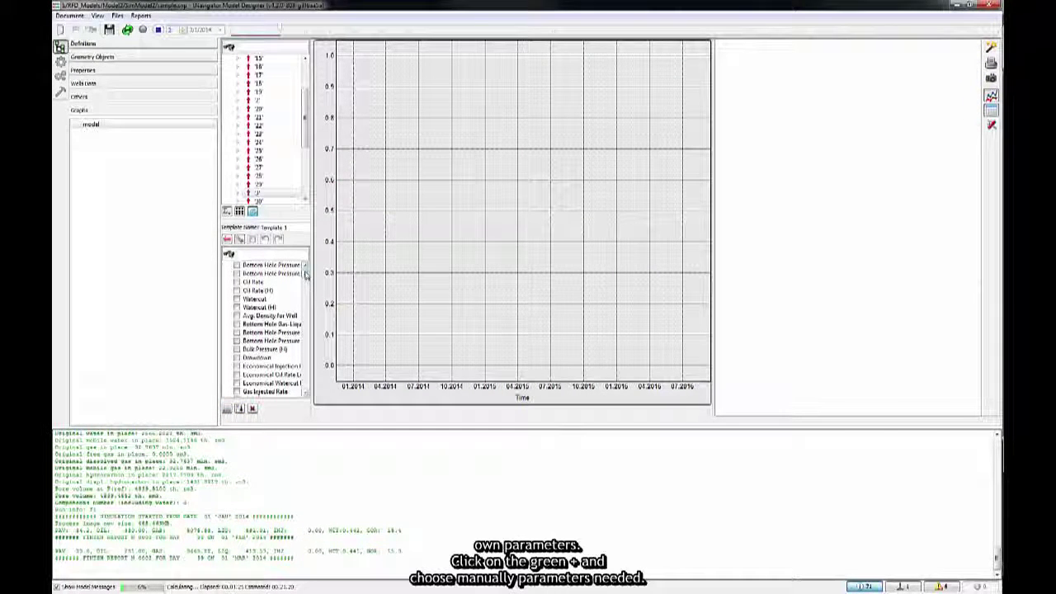
pyautogui.click(237, 281)
pyautogui.click(237, 290)
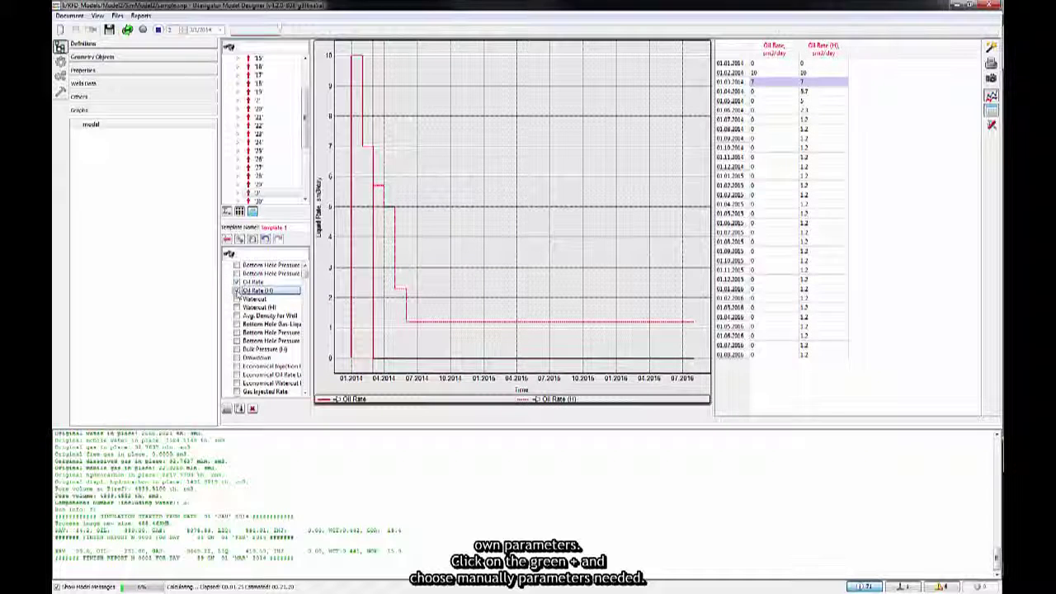
pyautogui.moveTo(305, 275); pyautogui.dragTo(304, 320)
pyautogui.click(237, 375)
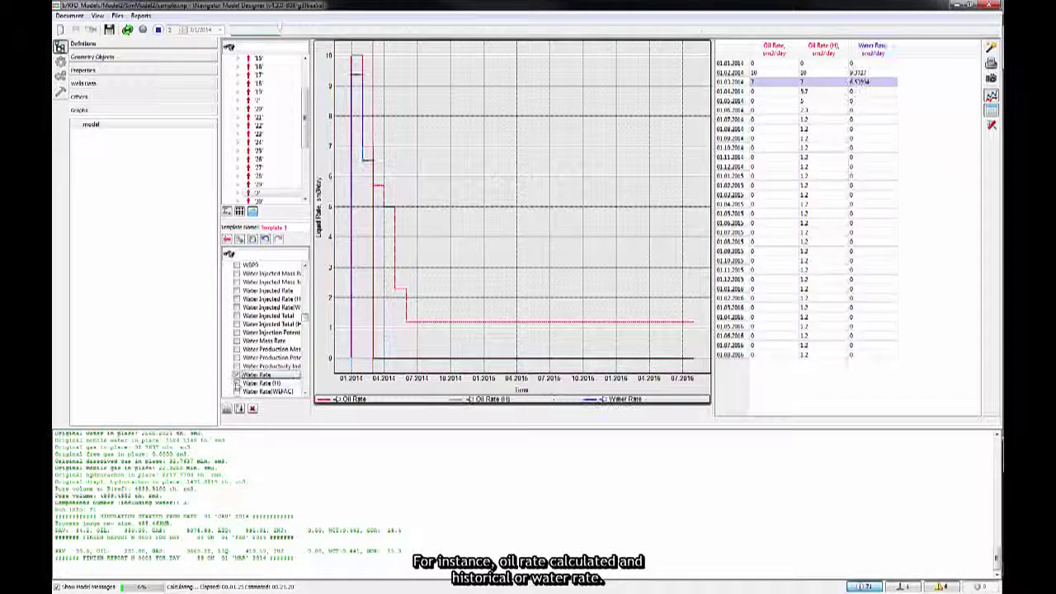
pyautogui.click(236, 384)
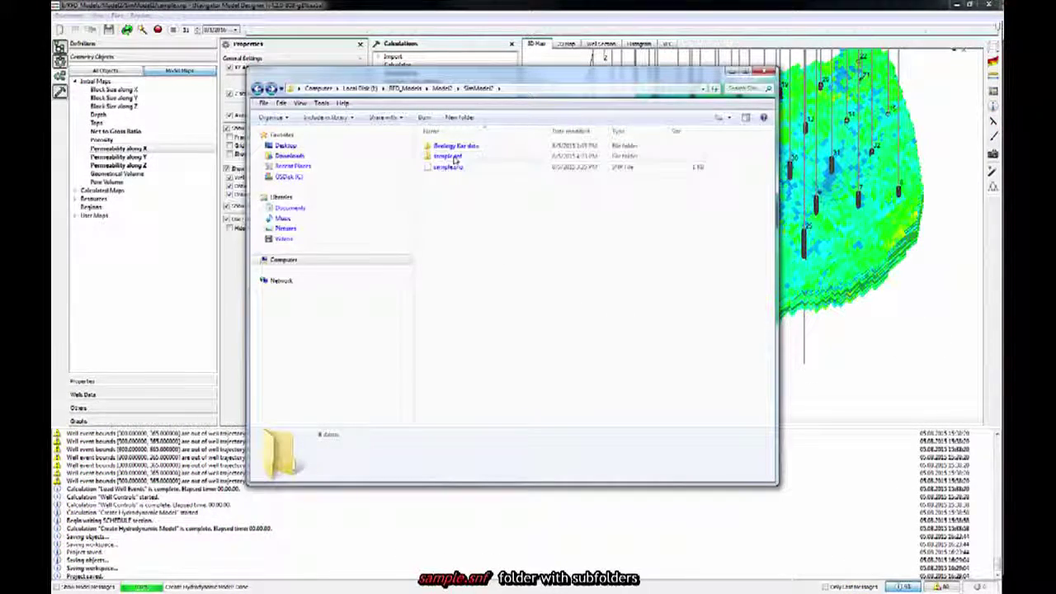
# Step: Open the sample.snf project folder in Windows Explorer to examine its subfolders
pyautogui.doubleClick(454, 158)
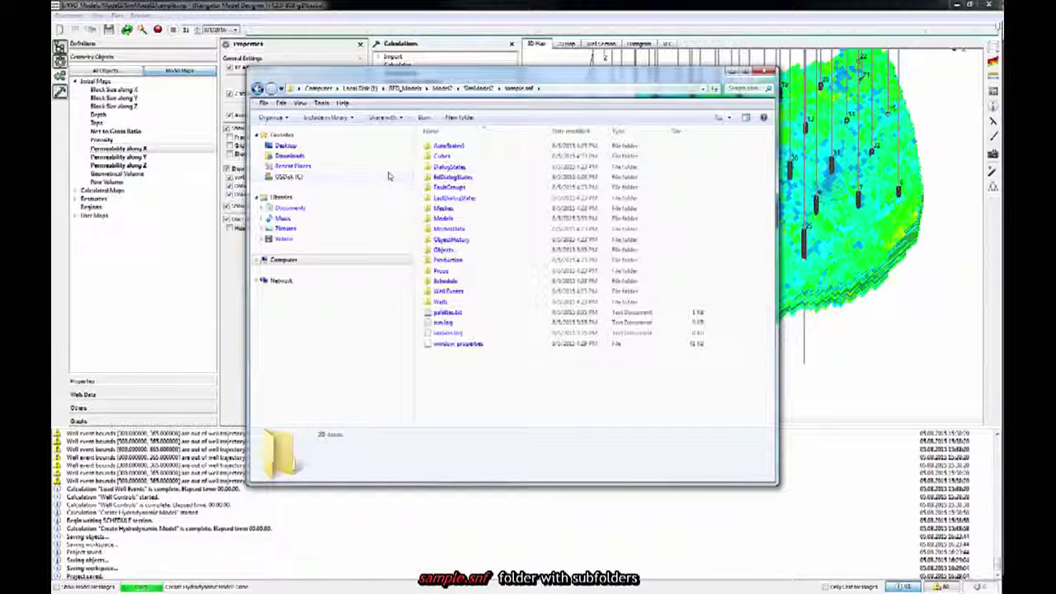